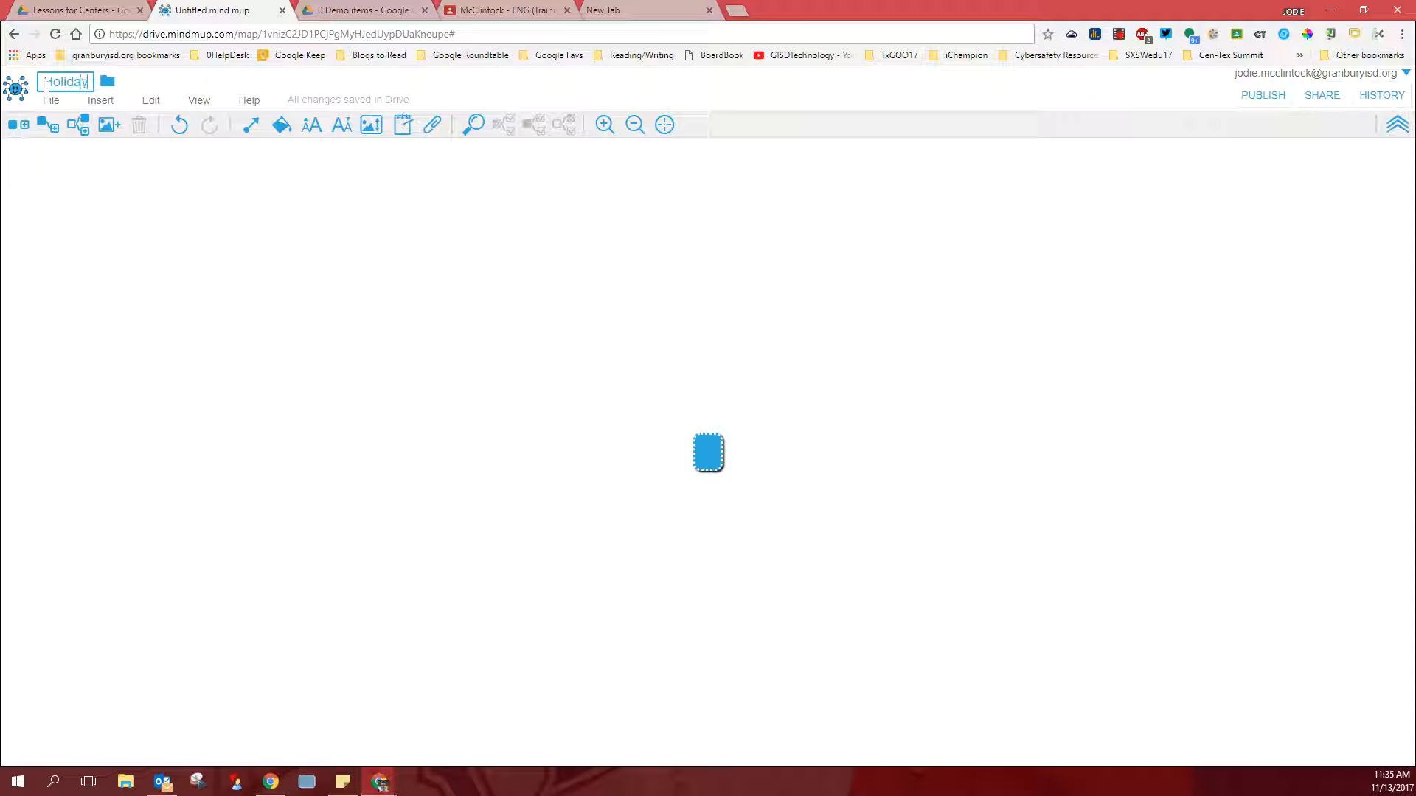
# - Confirm Holidays as the mind map's title and label the central node Holidays
pyautogui.press('Return')
pyautogui.click(711, 456)
pyautogui.write('Holiday')
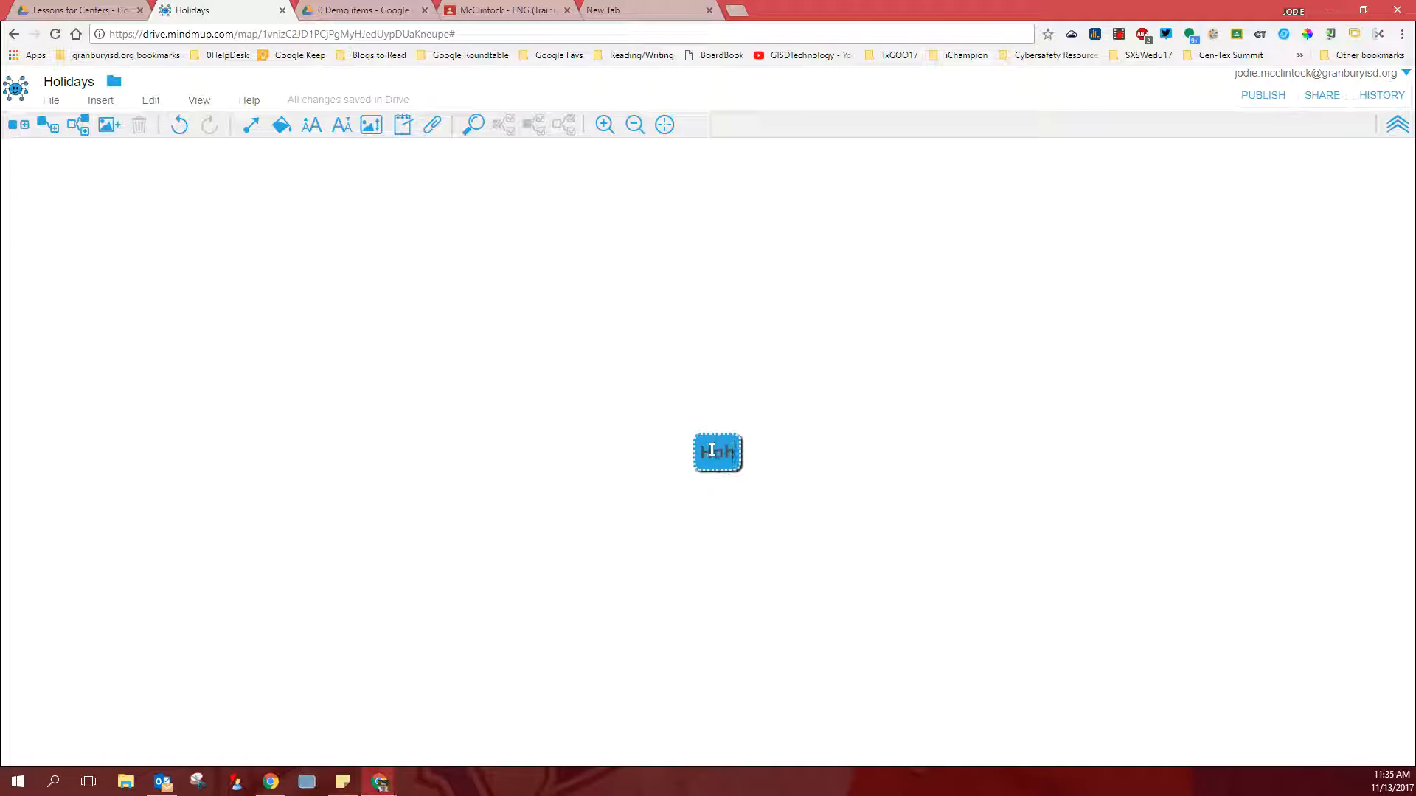
pyautogui.press('BackSpace')
pyautogui.press('BackSpace')
pyautogui.press('BackSpace')
pyautogui.press('BackSpace')
pyautogui.press('BackSpace')
pyautogui.press('BackSpace')
pyautogui.write('lidays')
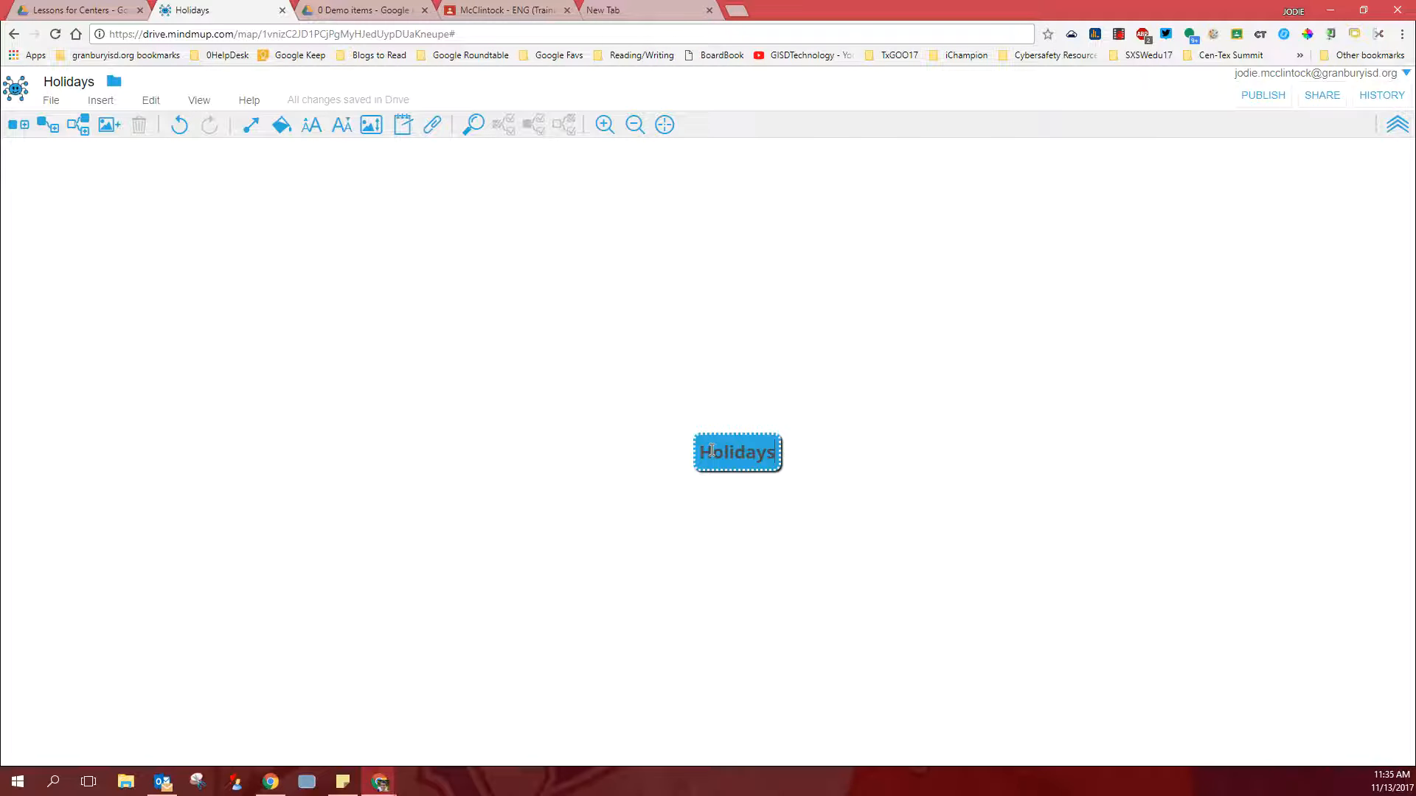
pyautogui.press('Return')
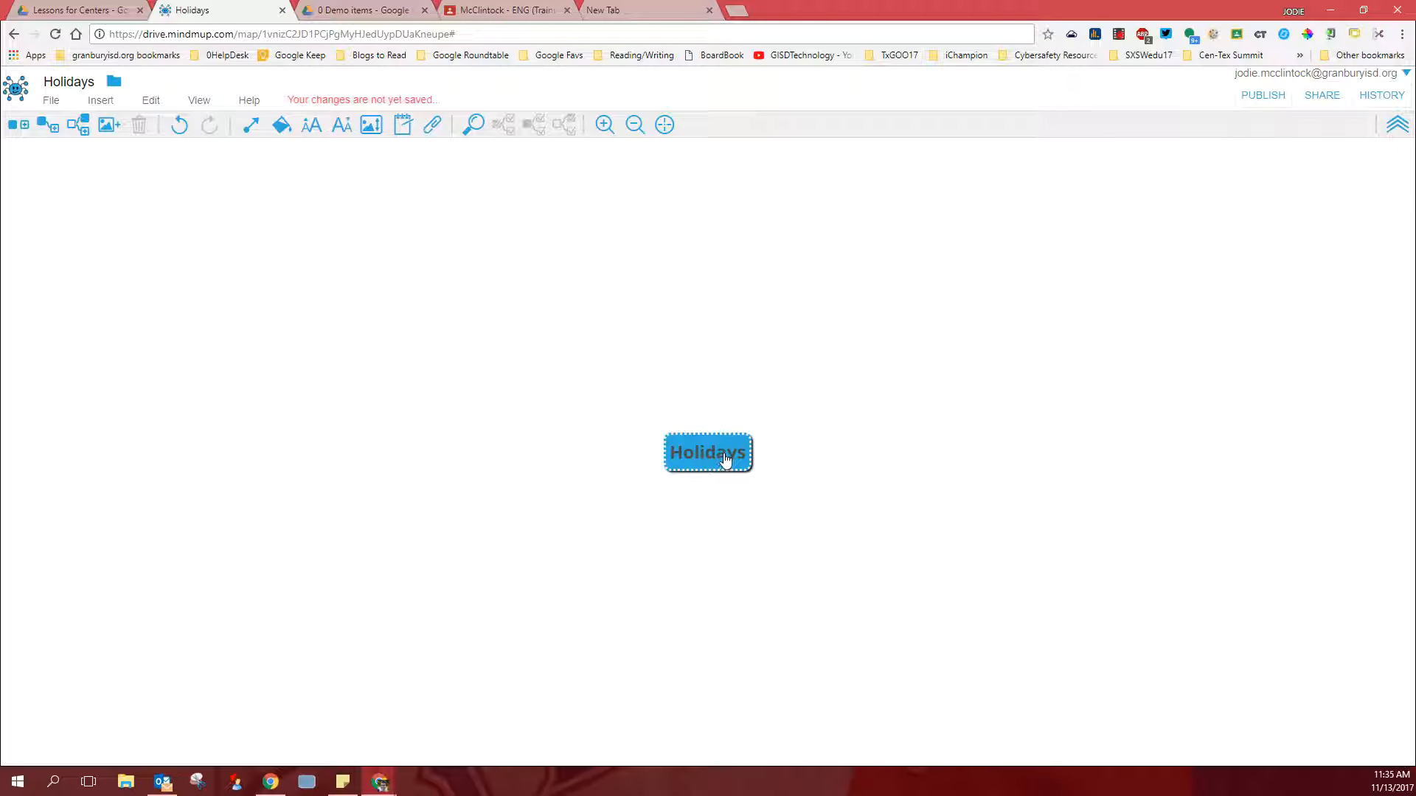
# - Insert a child node labelled Thanksgiving under the central Holidays node
pyautogui.rightClick(724, 459)
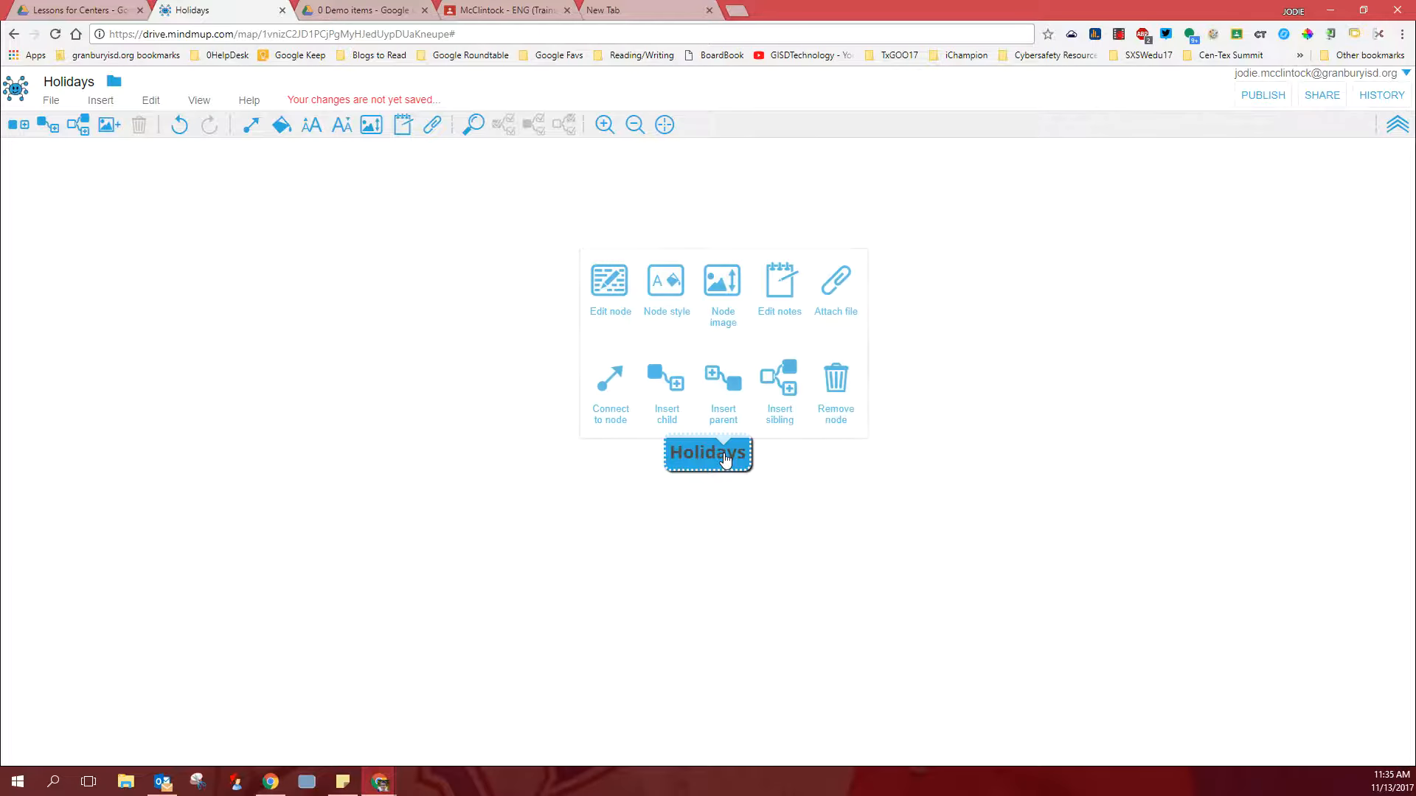
pyautogui.click(671, 394)
pyautogui.write('Tha')
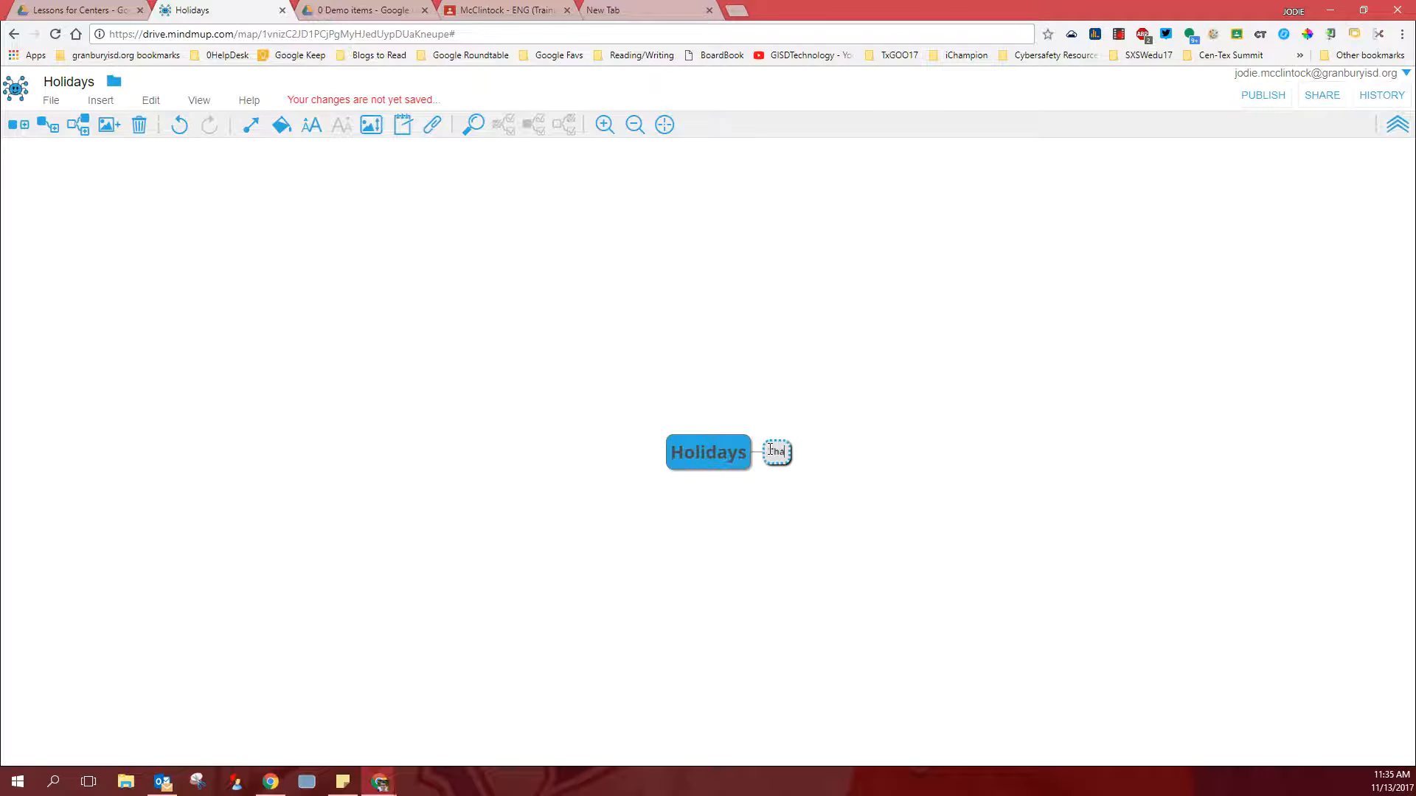
pyautogui.write('nksgving')
pyautogui.press('BackSpace')
pyautogui.press('BackSpace')
pyautogui.press('BackSpace')
pyautogui.press('BackSpace')
pyautogui.write('iving')
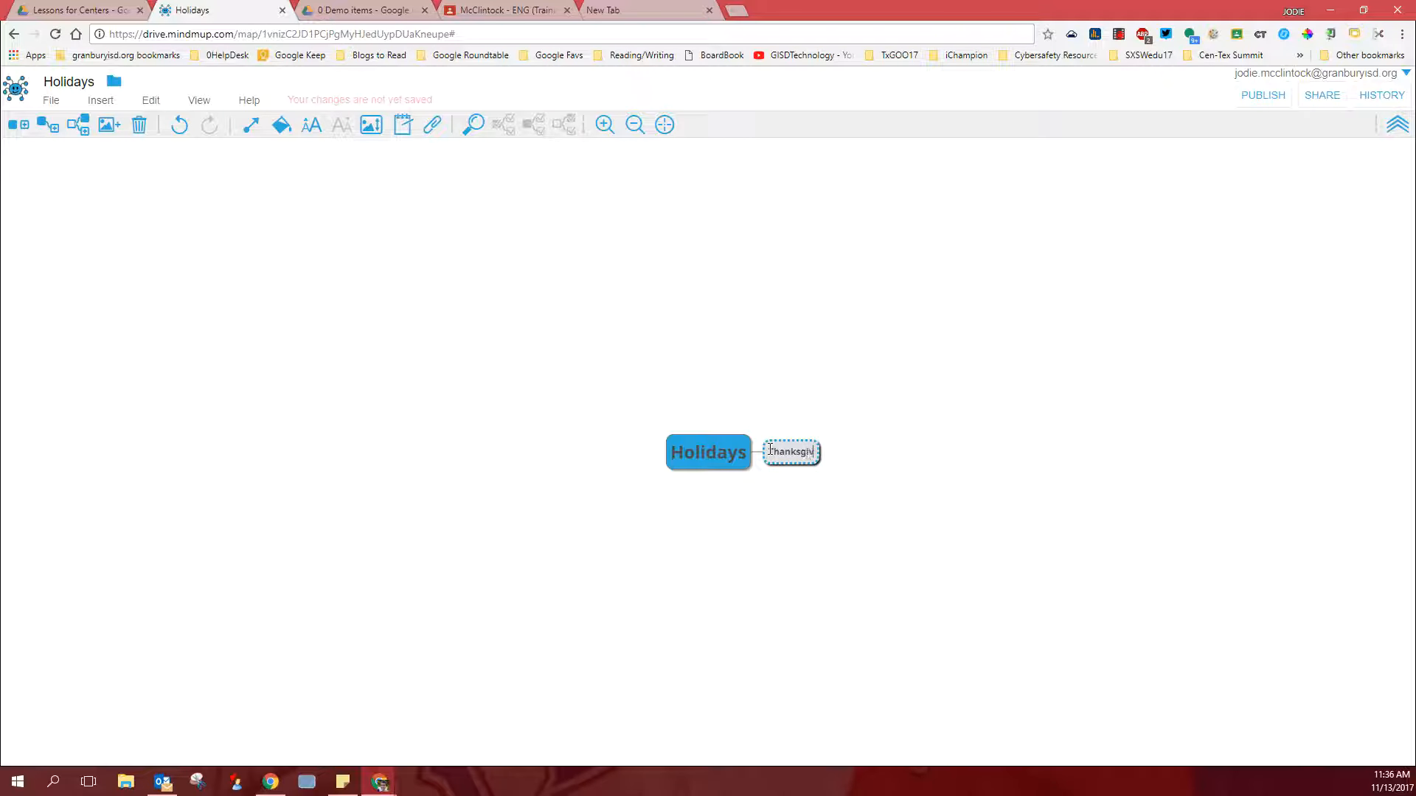
# - Insert a second child node labelled Christmas under the central Holidays node
pyautogui.click(721, 466)
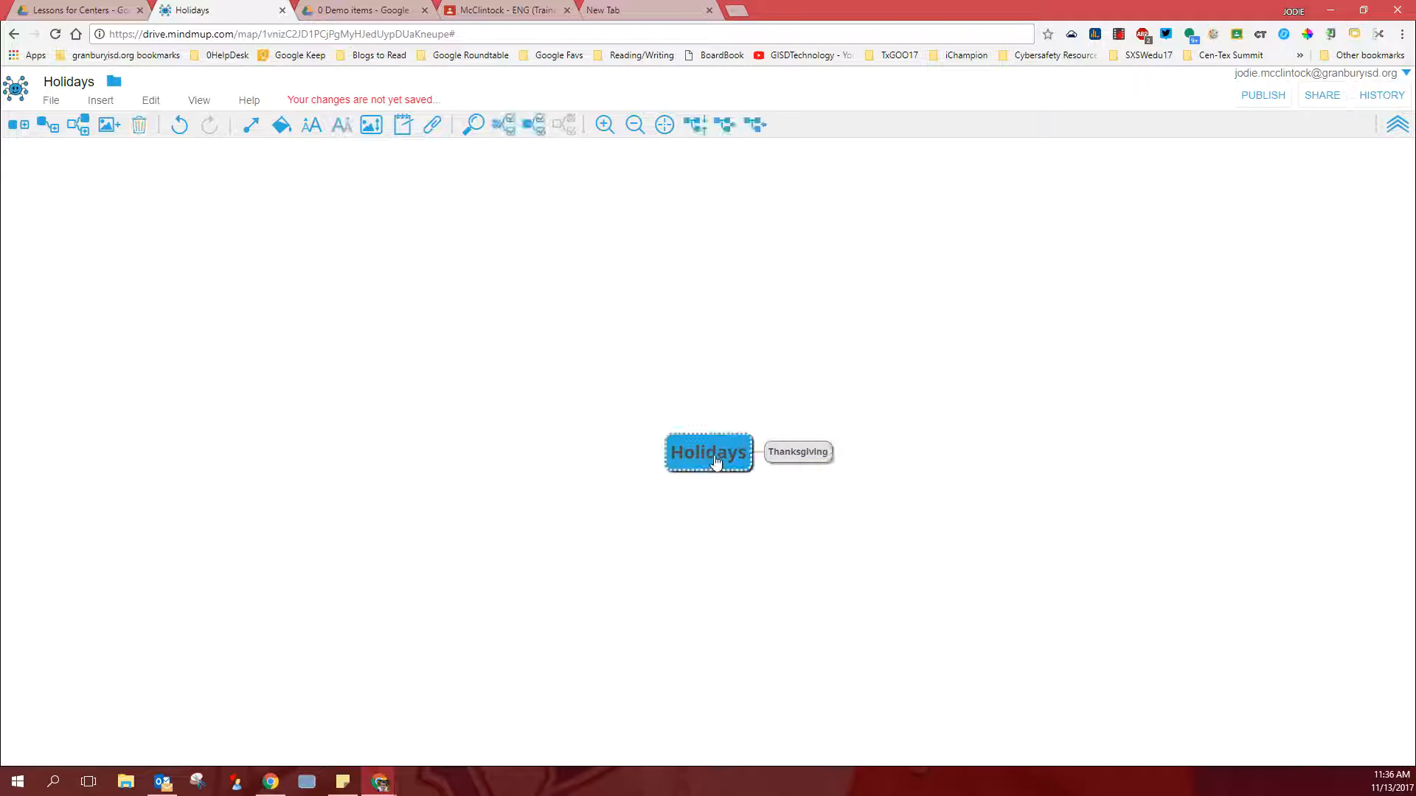
pyautogui.rightClick(721, 464)
pyautogui.click(658, 390)
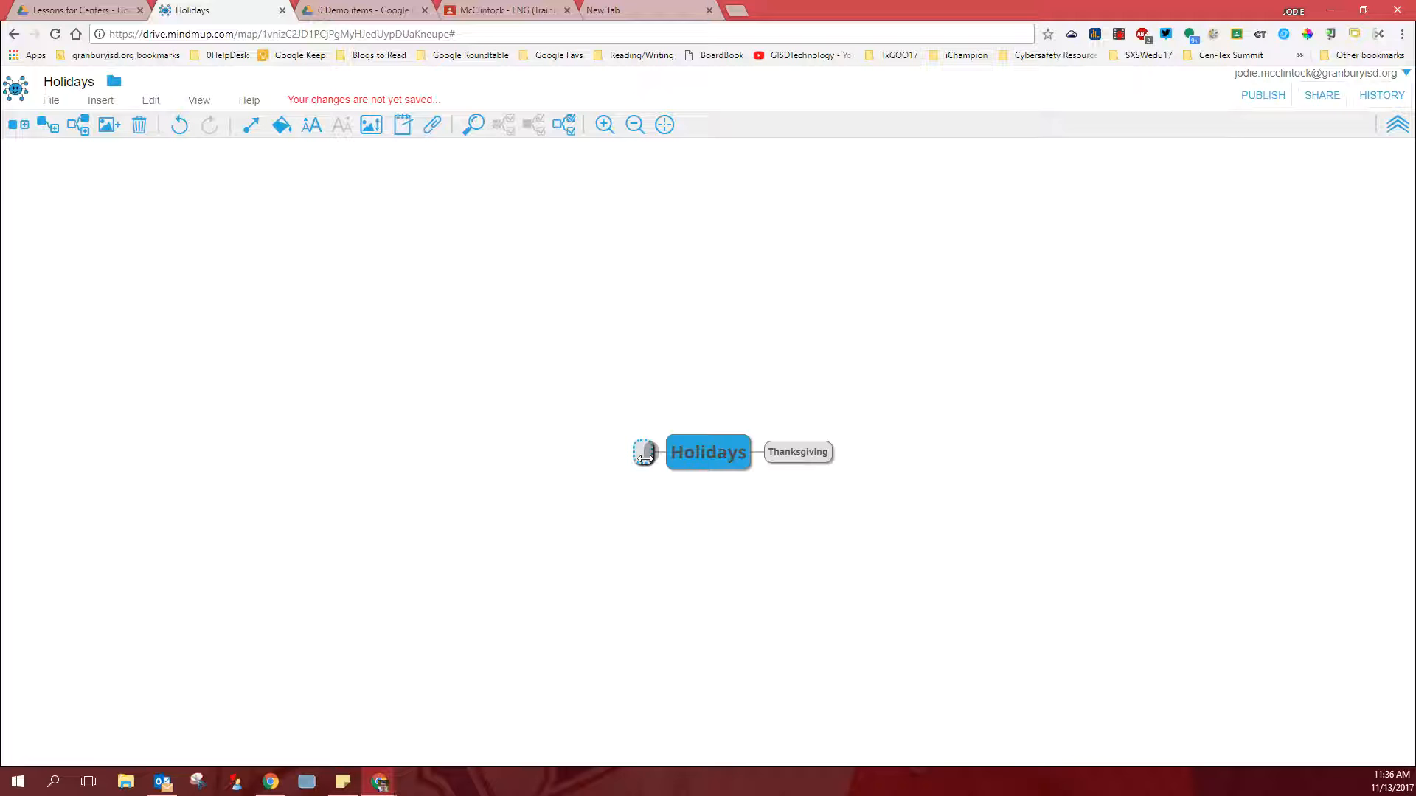
pyautogui.write('Christmas')
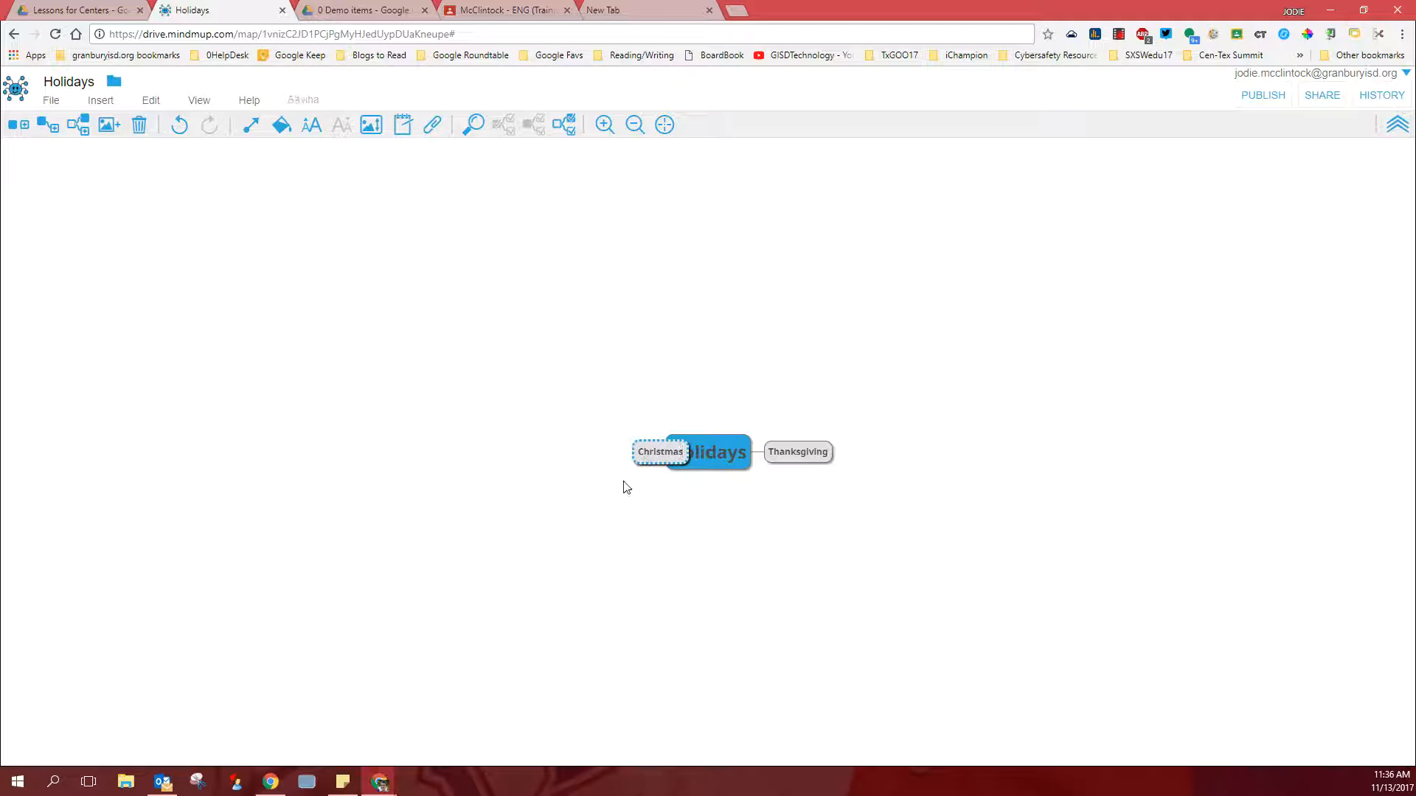
pyautogui.press('Return')
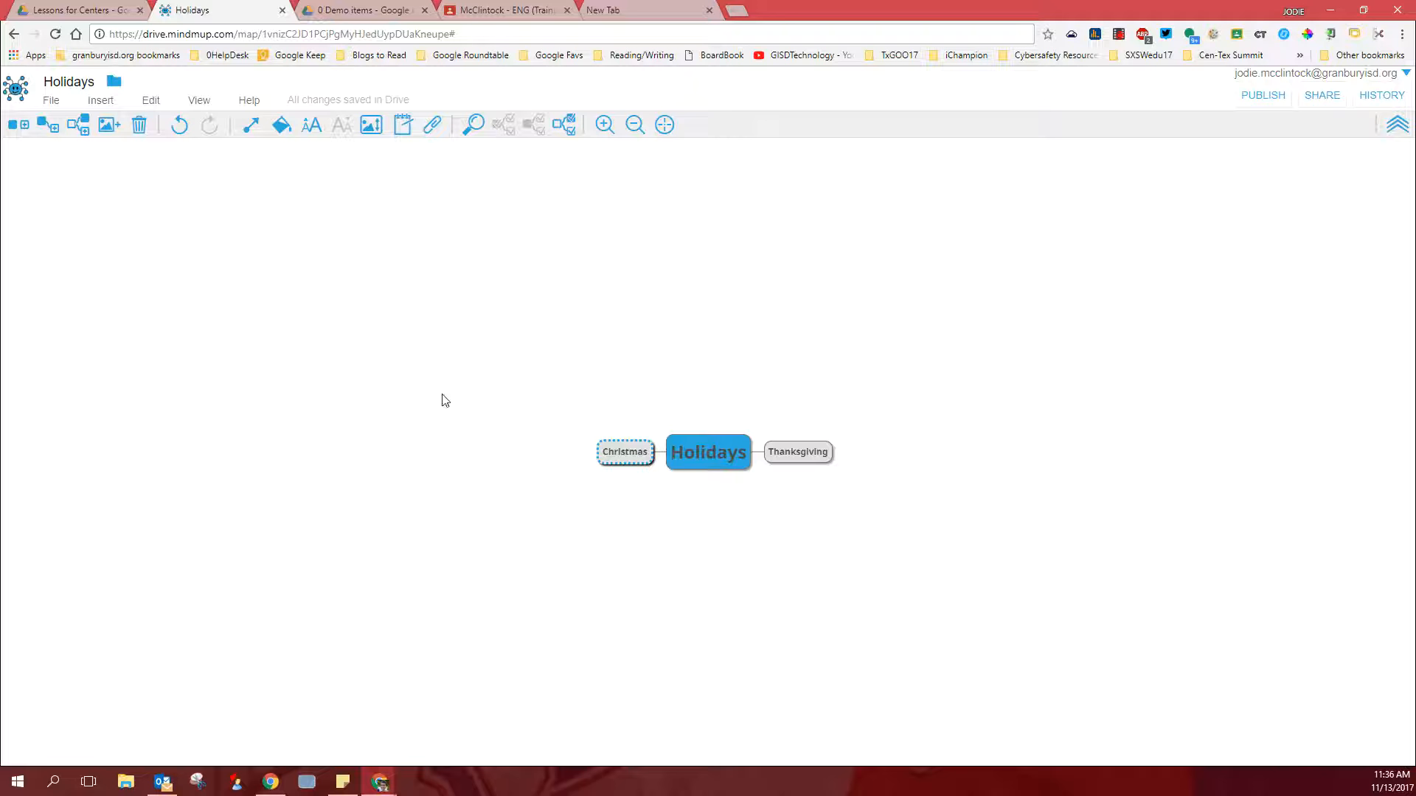
# - Switch to the Google Classroom class and create a new assignment titled Holidays in My House
pyautogui.click(496, 12)
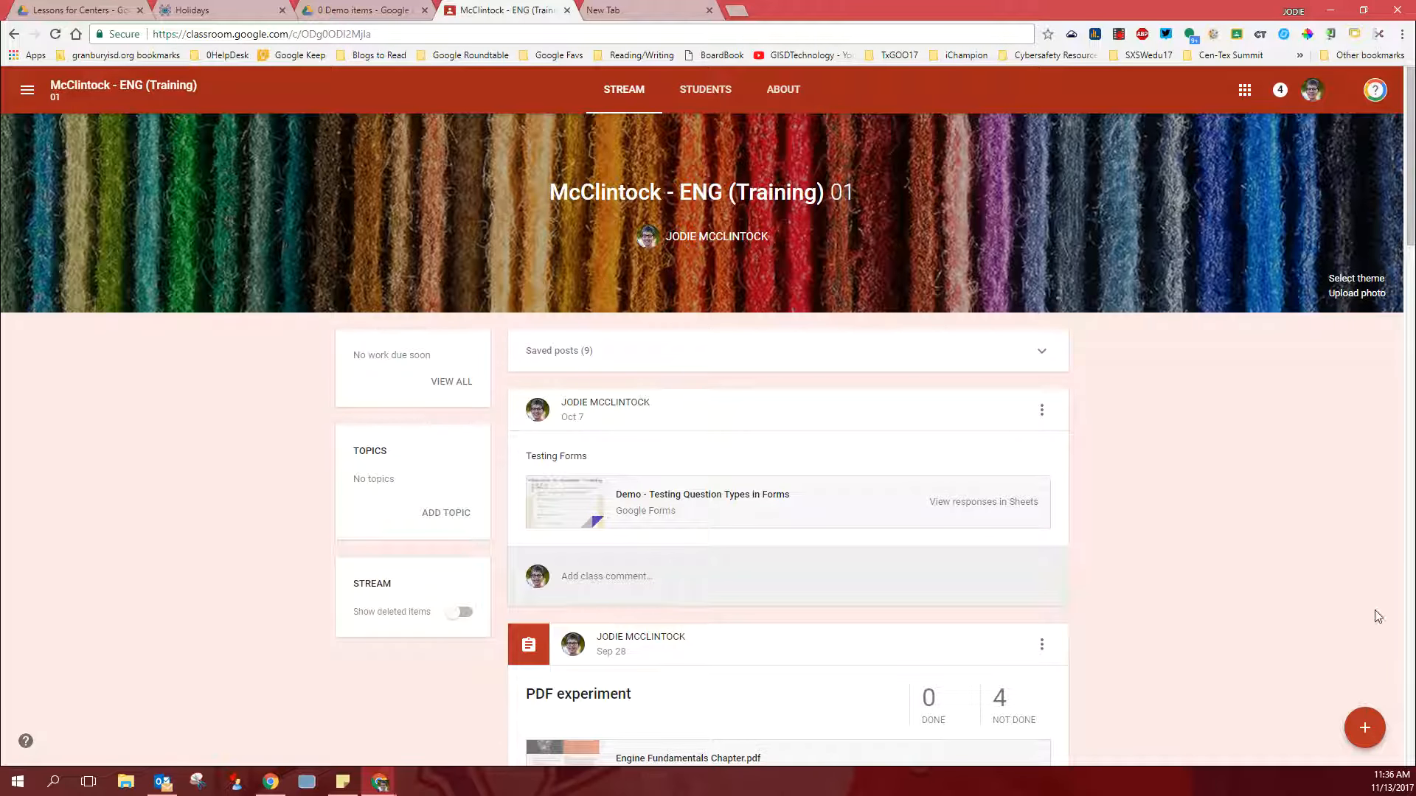
pyautogui.moveTo(1365, 719)
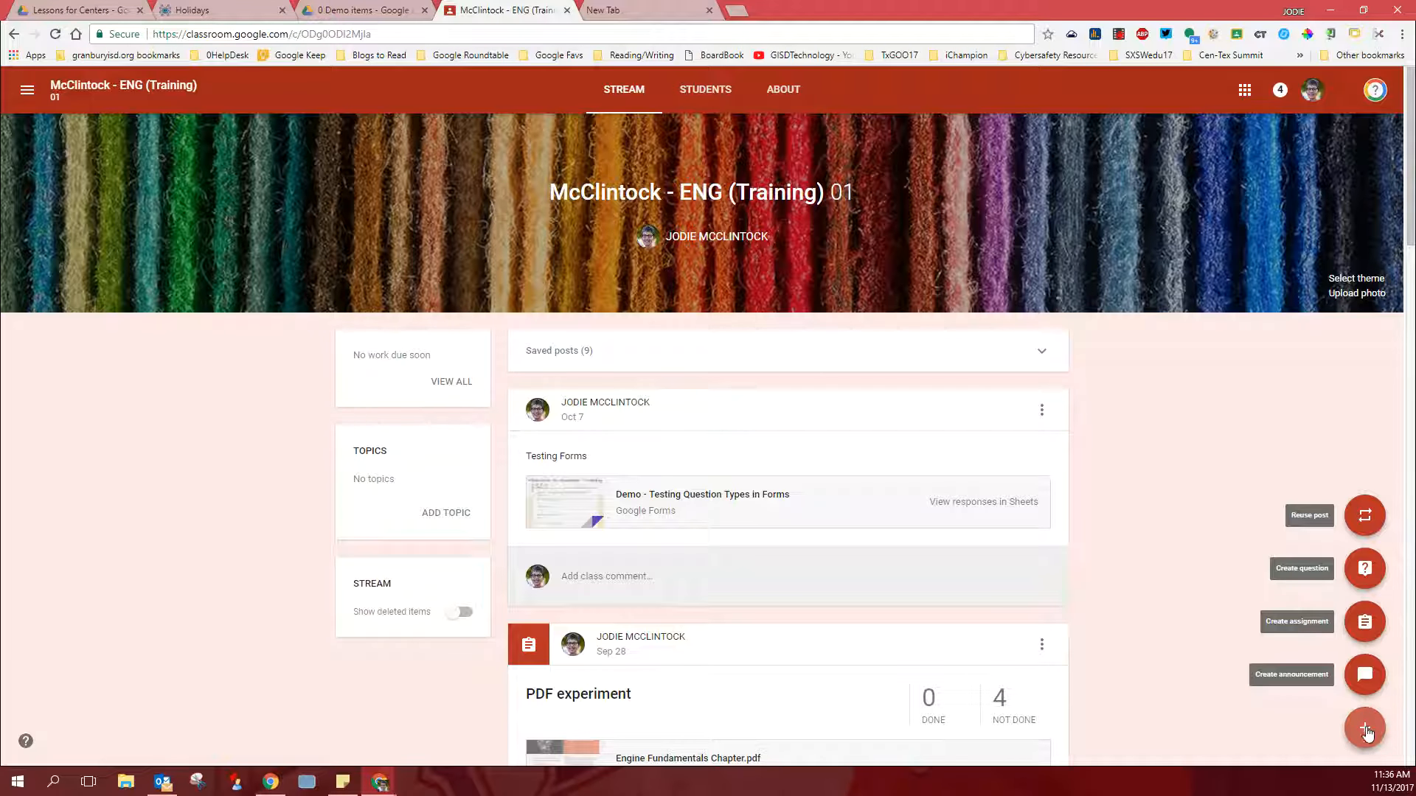
pyautogui.click(1365, 623)
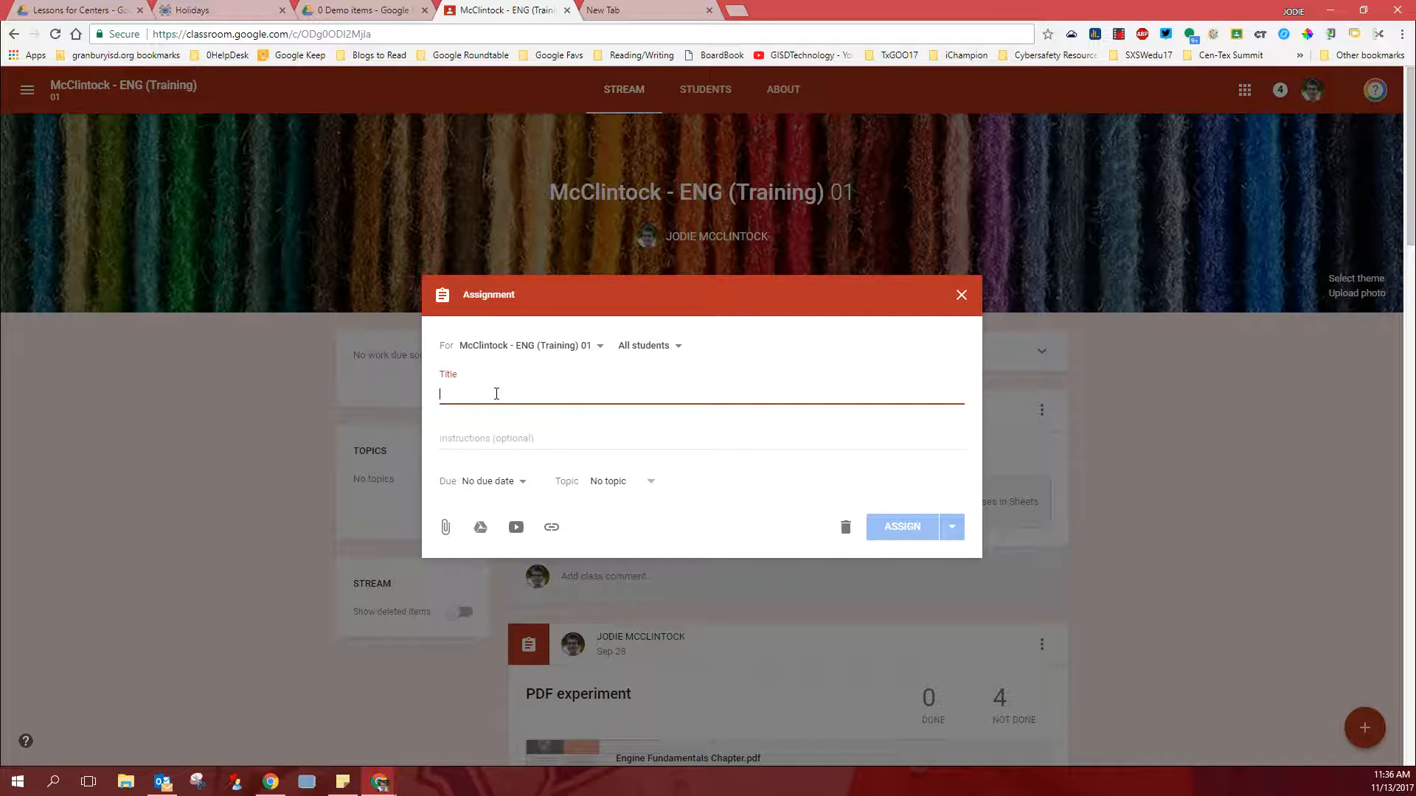
pyautogui.write('Hol')
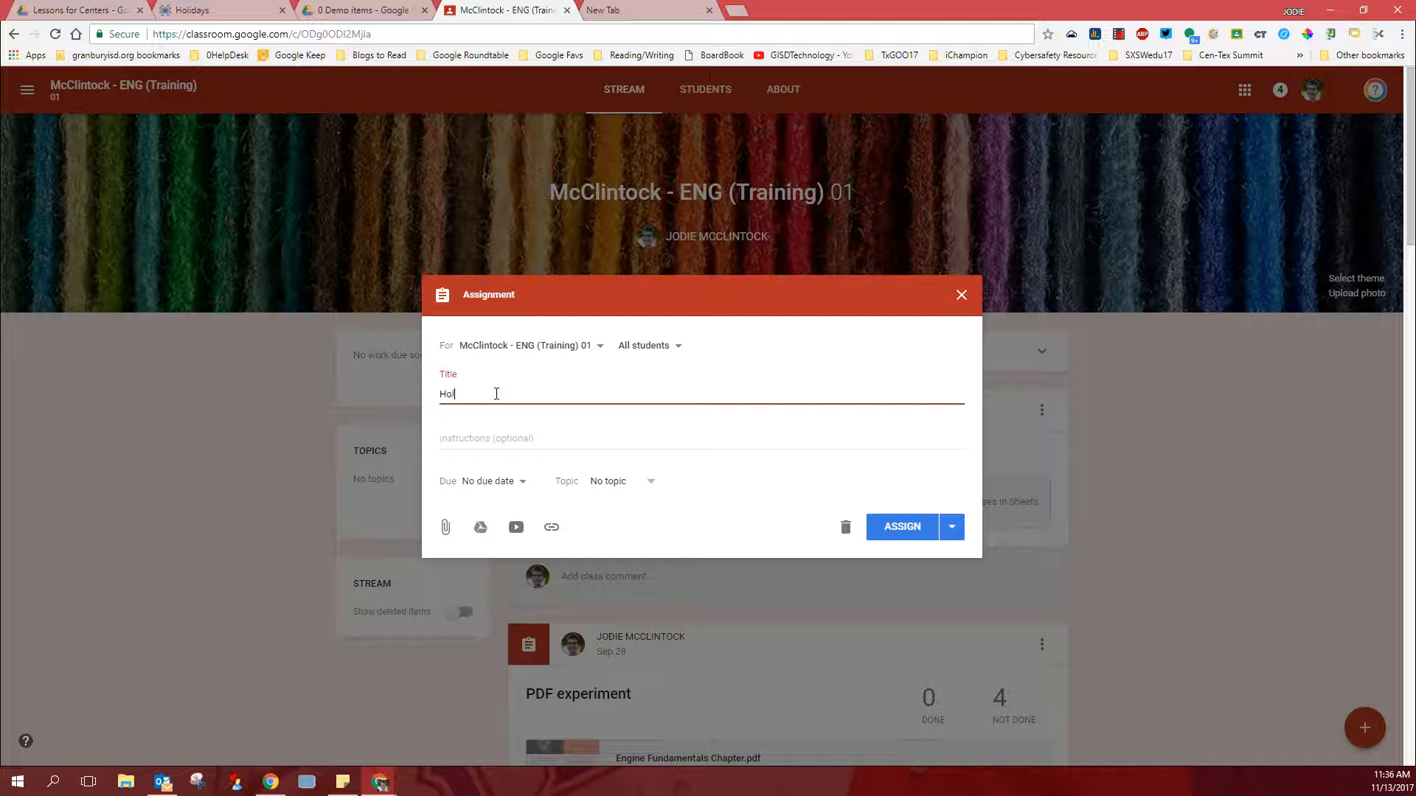
pyautogui.write('idays in my House')
# - Attach the Holidays mind map from Google Drive to the assignment and set it to Students can edit file
pyautogui.click(480, 528)
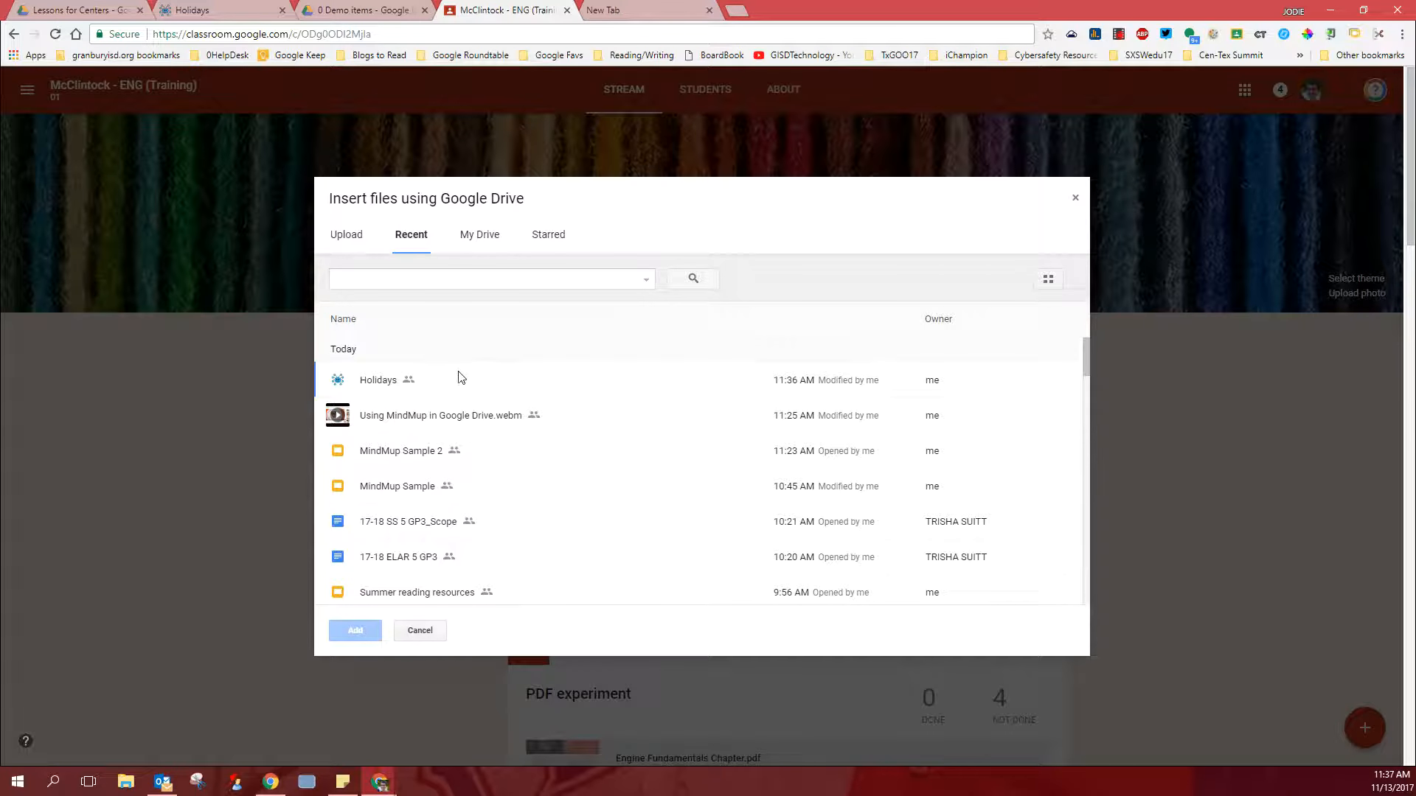
pyautogui.click(337, 382)
pyautogui.click(361, 631)
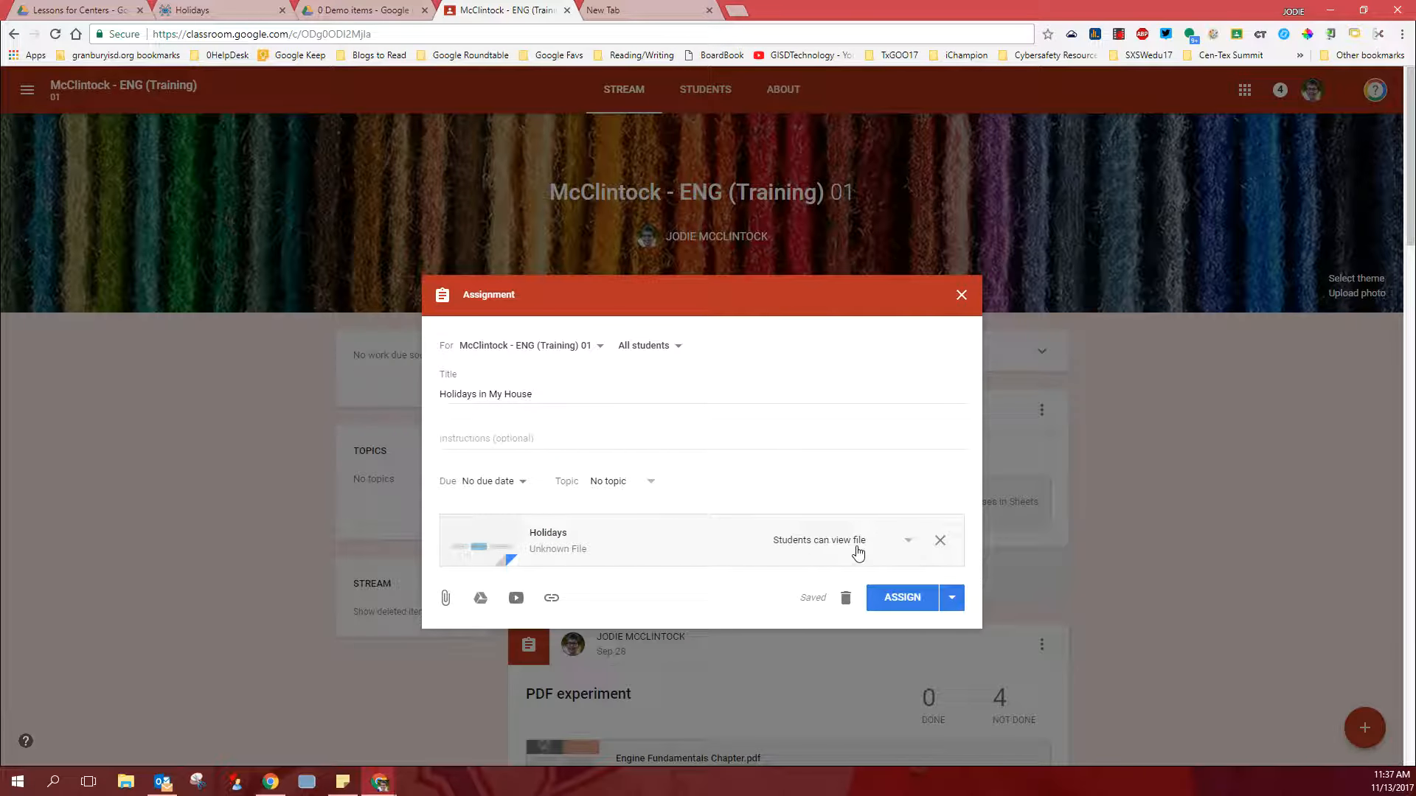
pyautogui.click(909, 545)
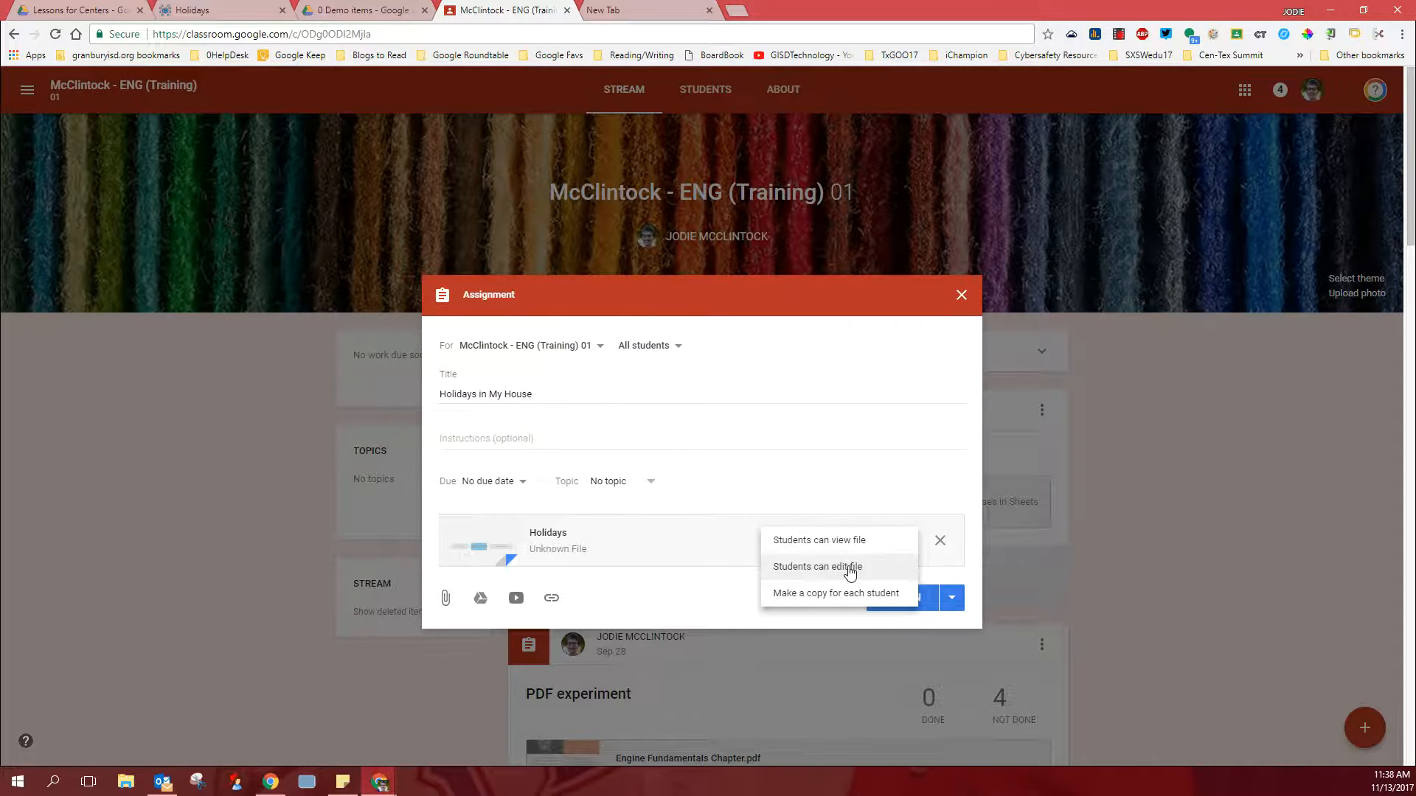
pyautogui.click(863, 573)
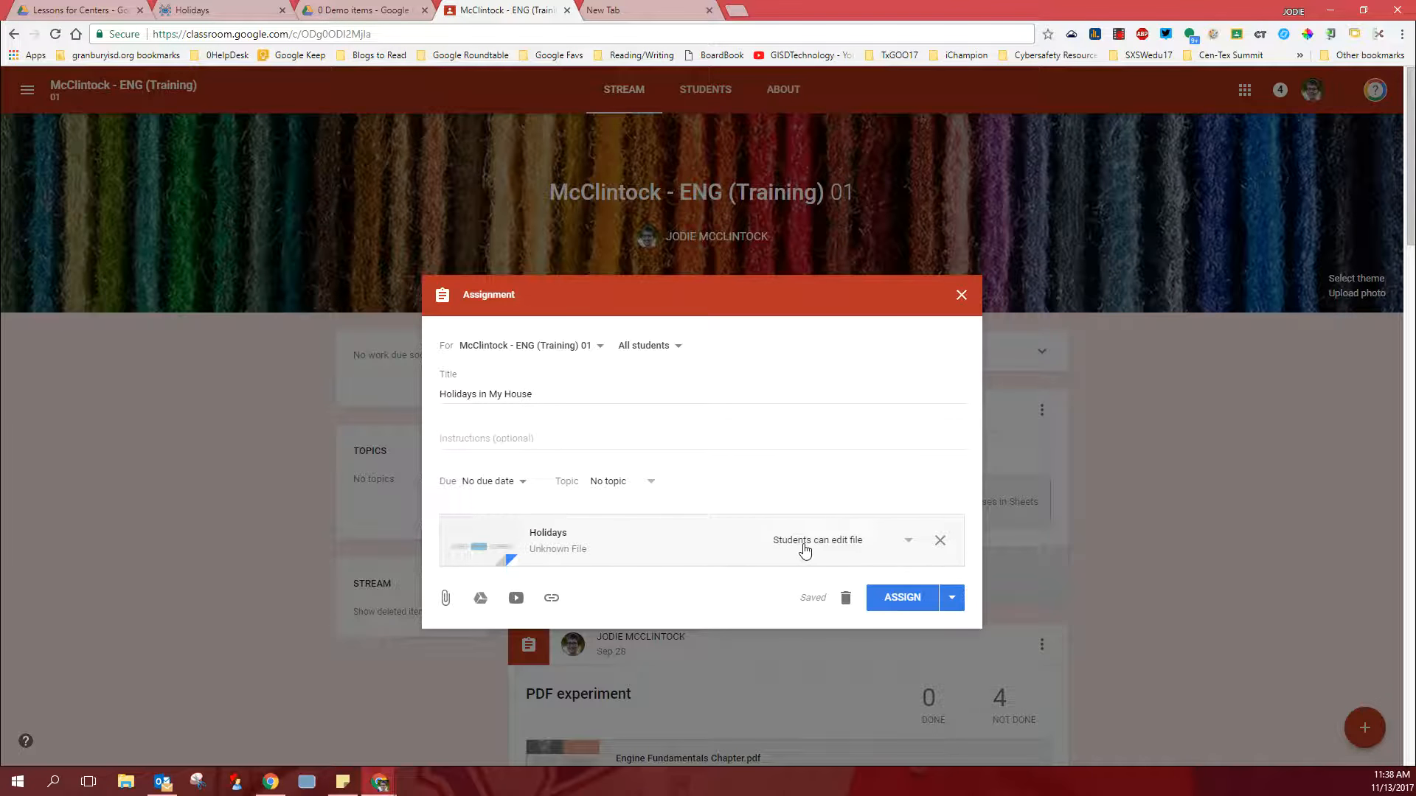
# - Limit the assignment's recipients from all students to only the first two students in the class list
pyautogui.click(678, 347)
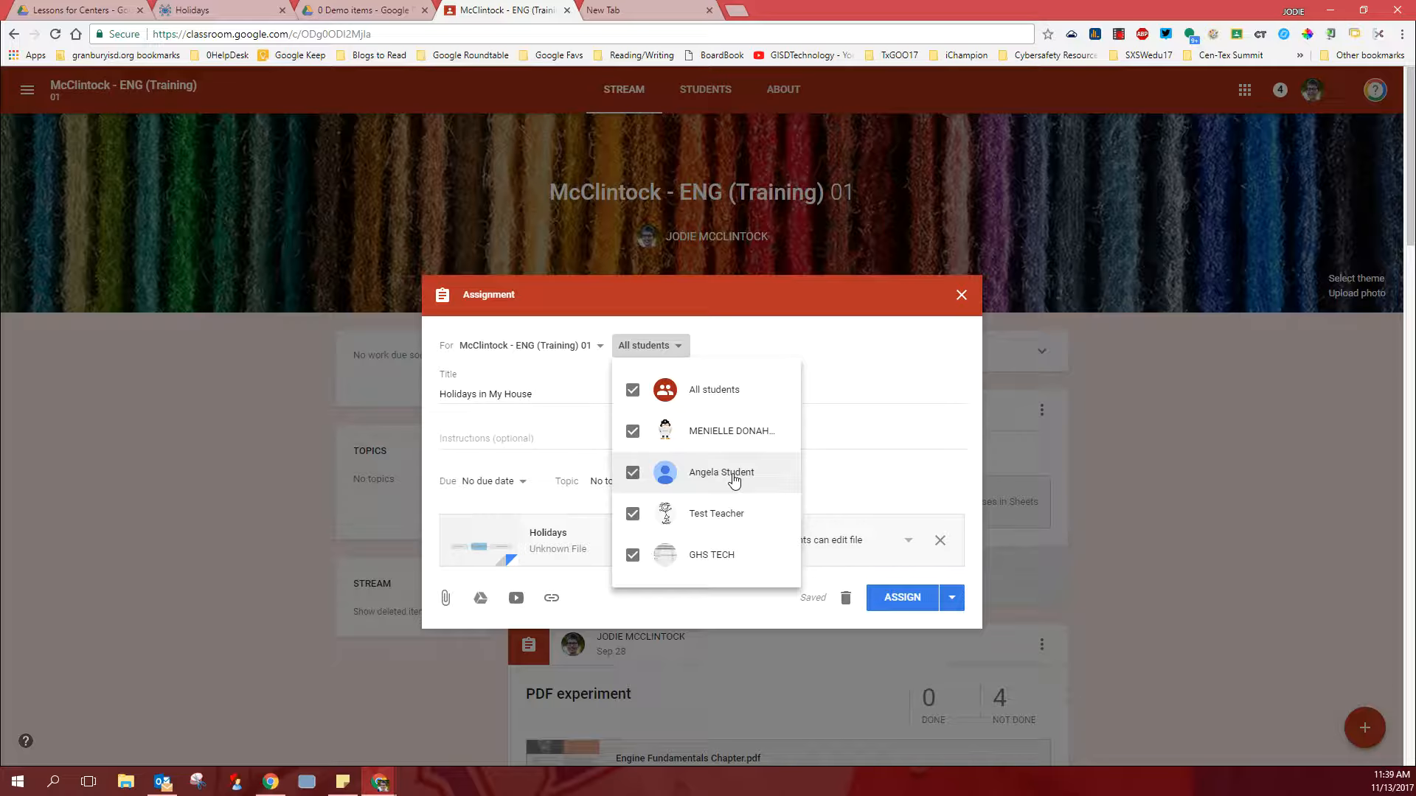
pyautogui.click(649, 346)
pyautogui.click(650, 347)
pyautogui.click(633, 390)
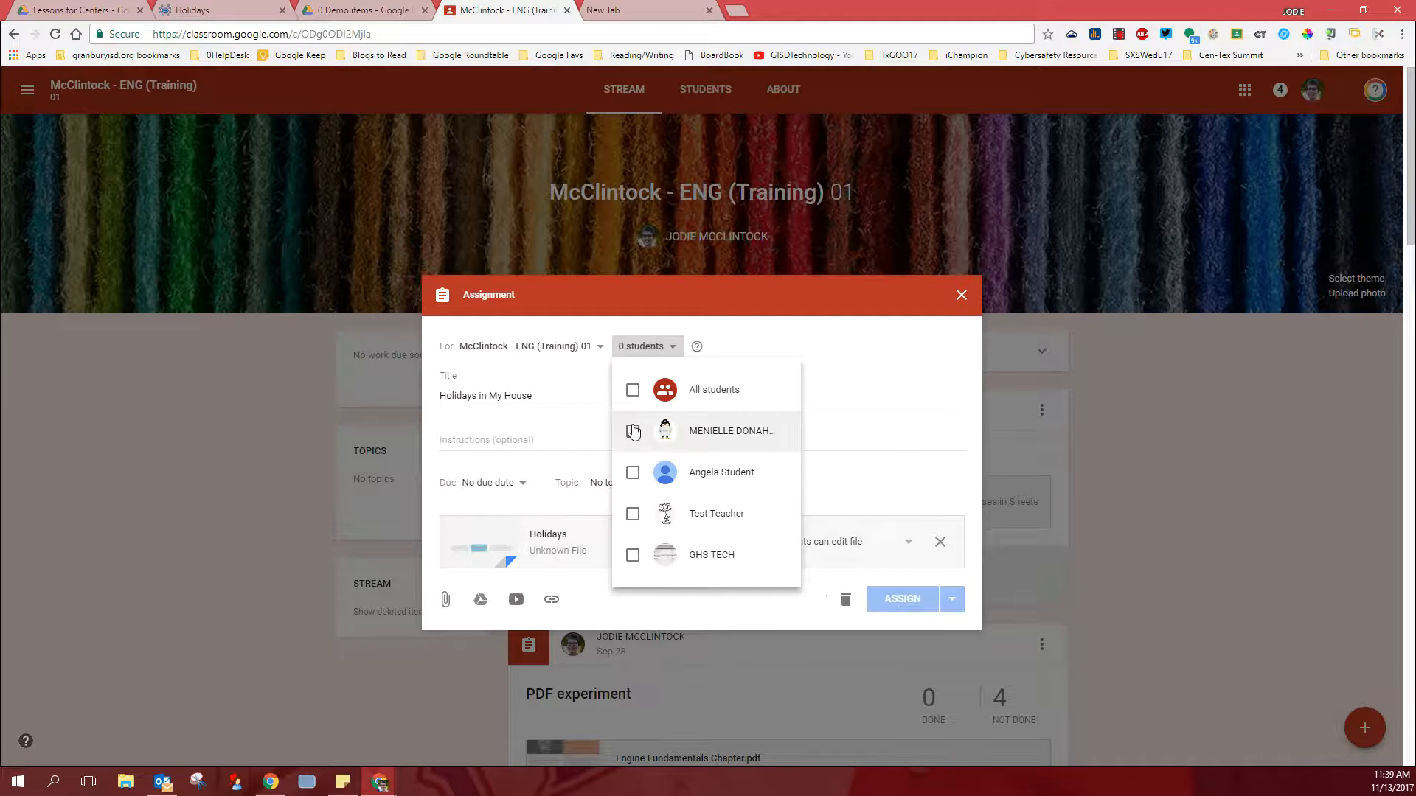
pyautogui.click(632, 433)
pyautogui.click(633, 474)
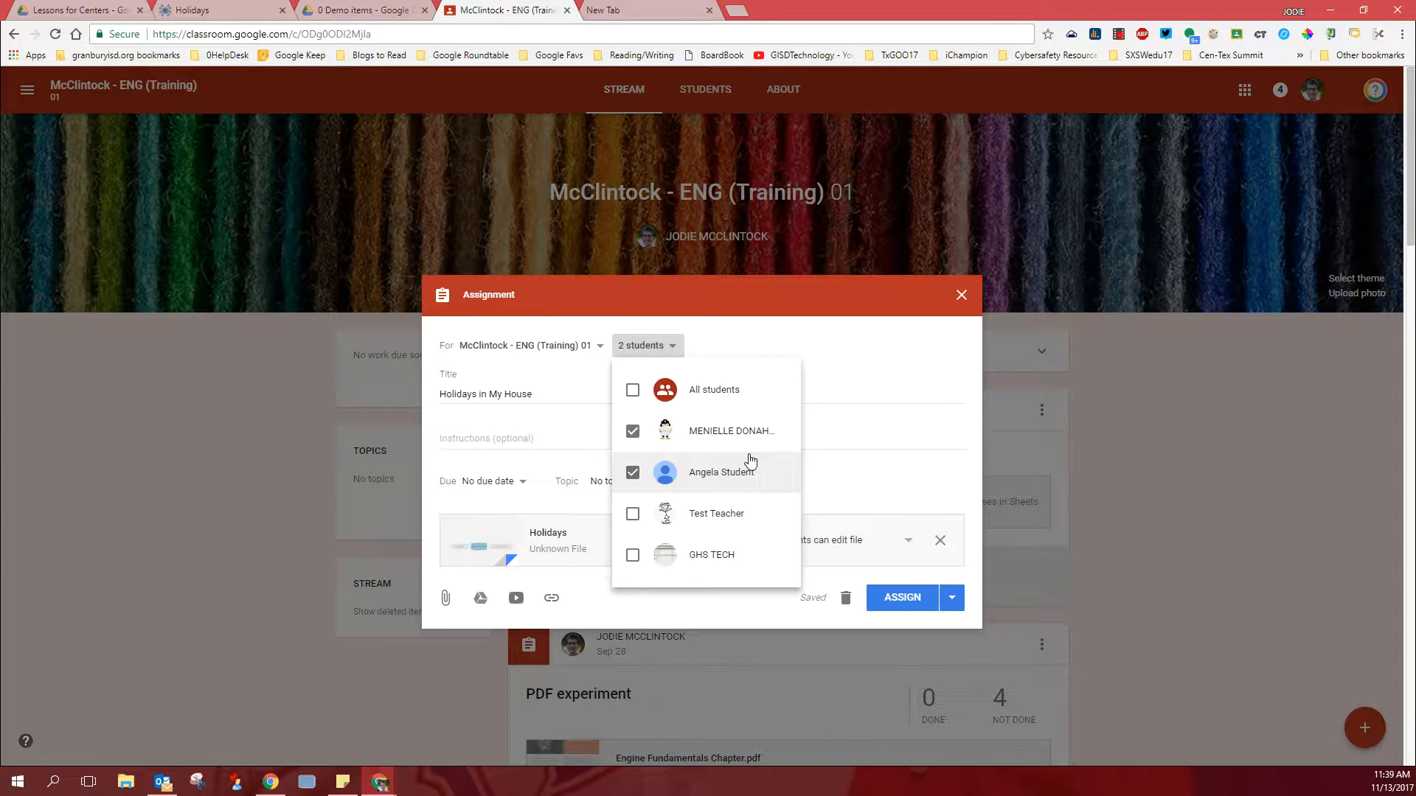
pyautogui.click(865, 434)
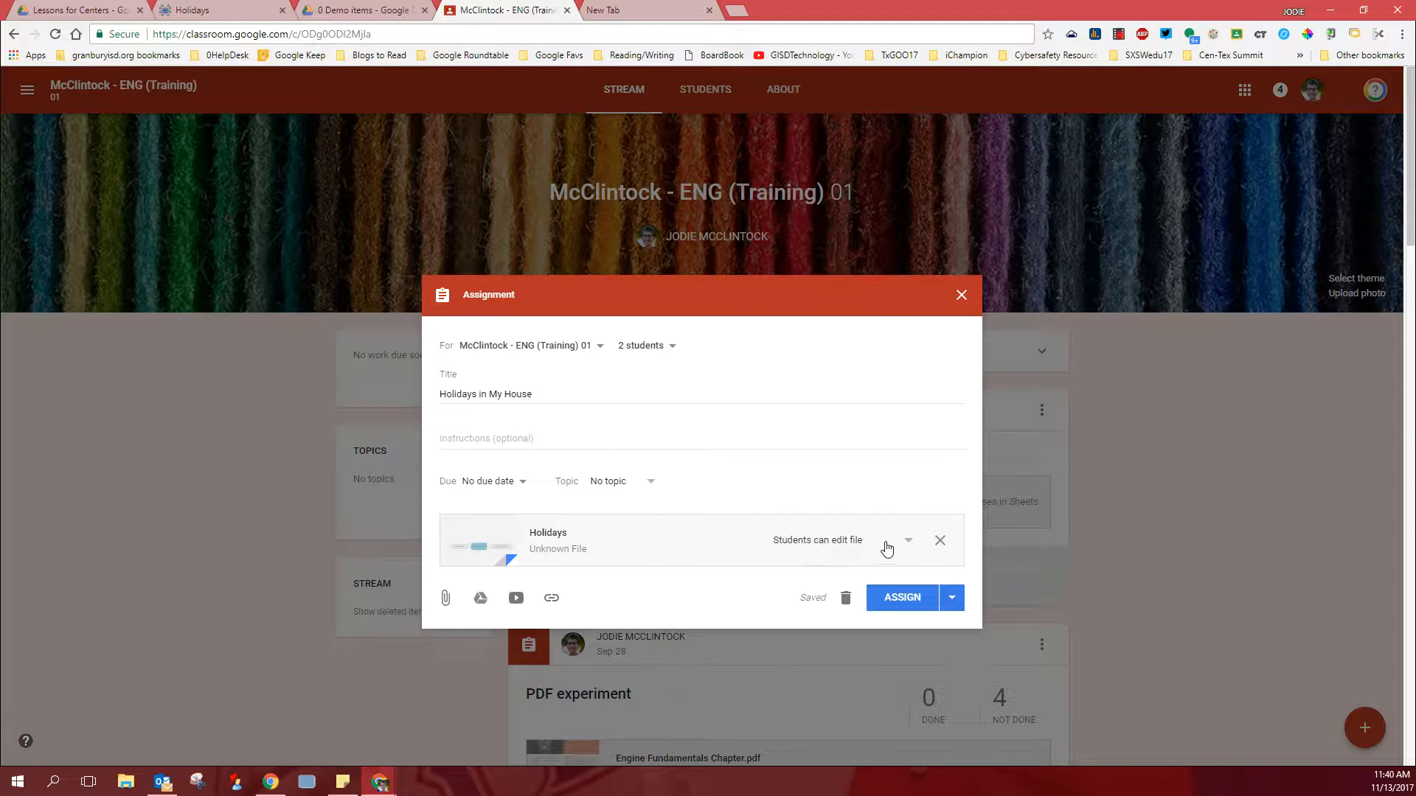
pyautogui.click(909, 542)
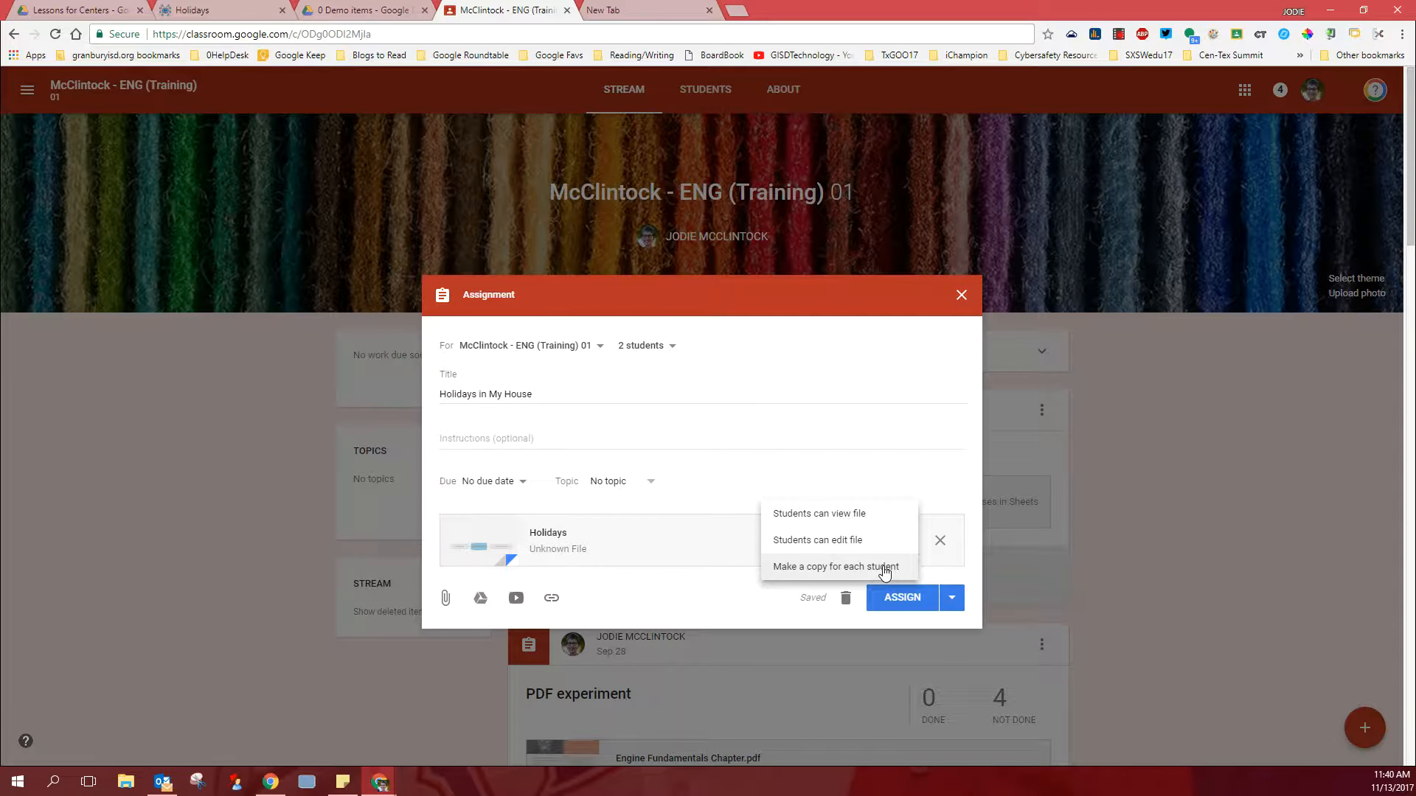
pyautogui.click(709, 547)
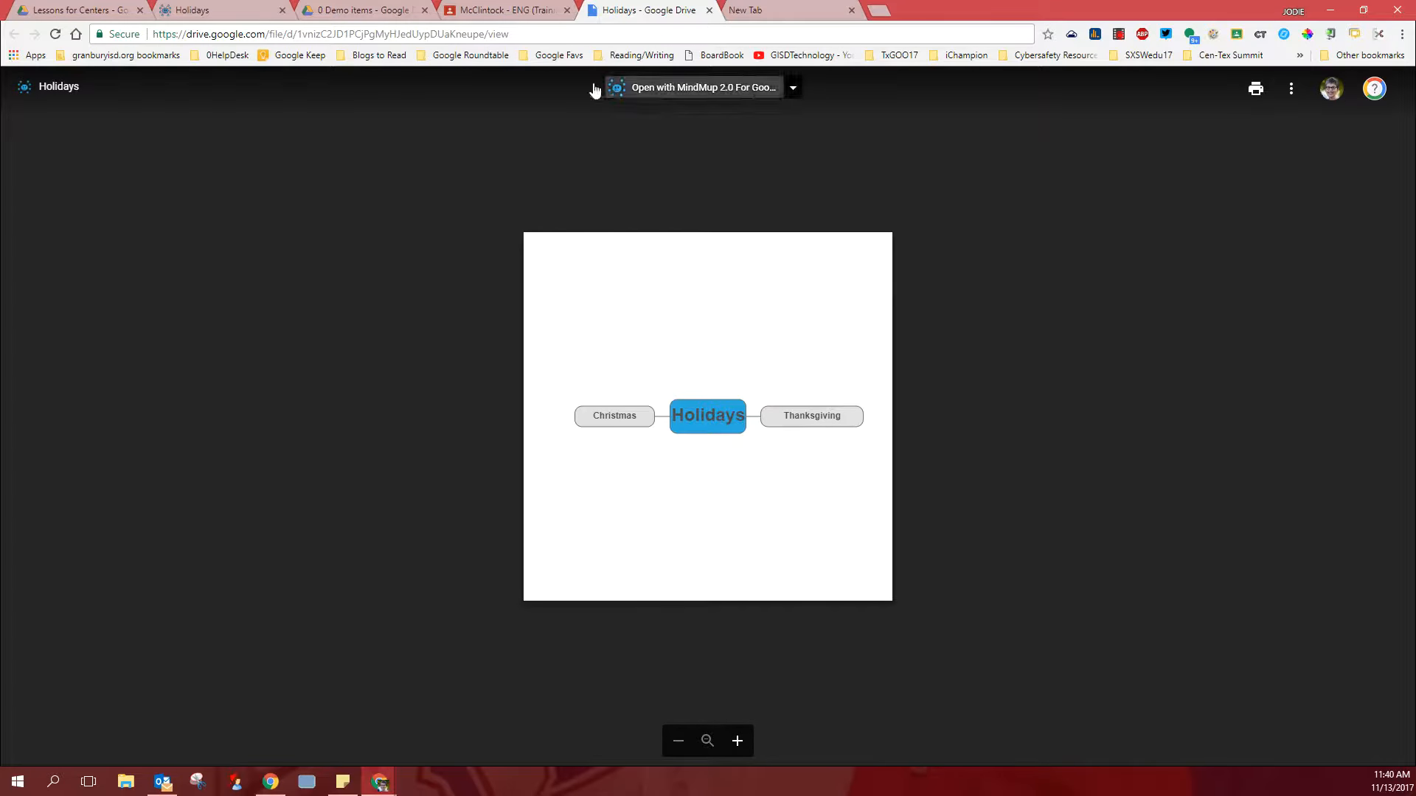
pyautogui.click(709, 10)
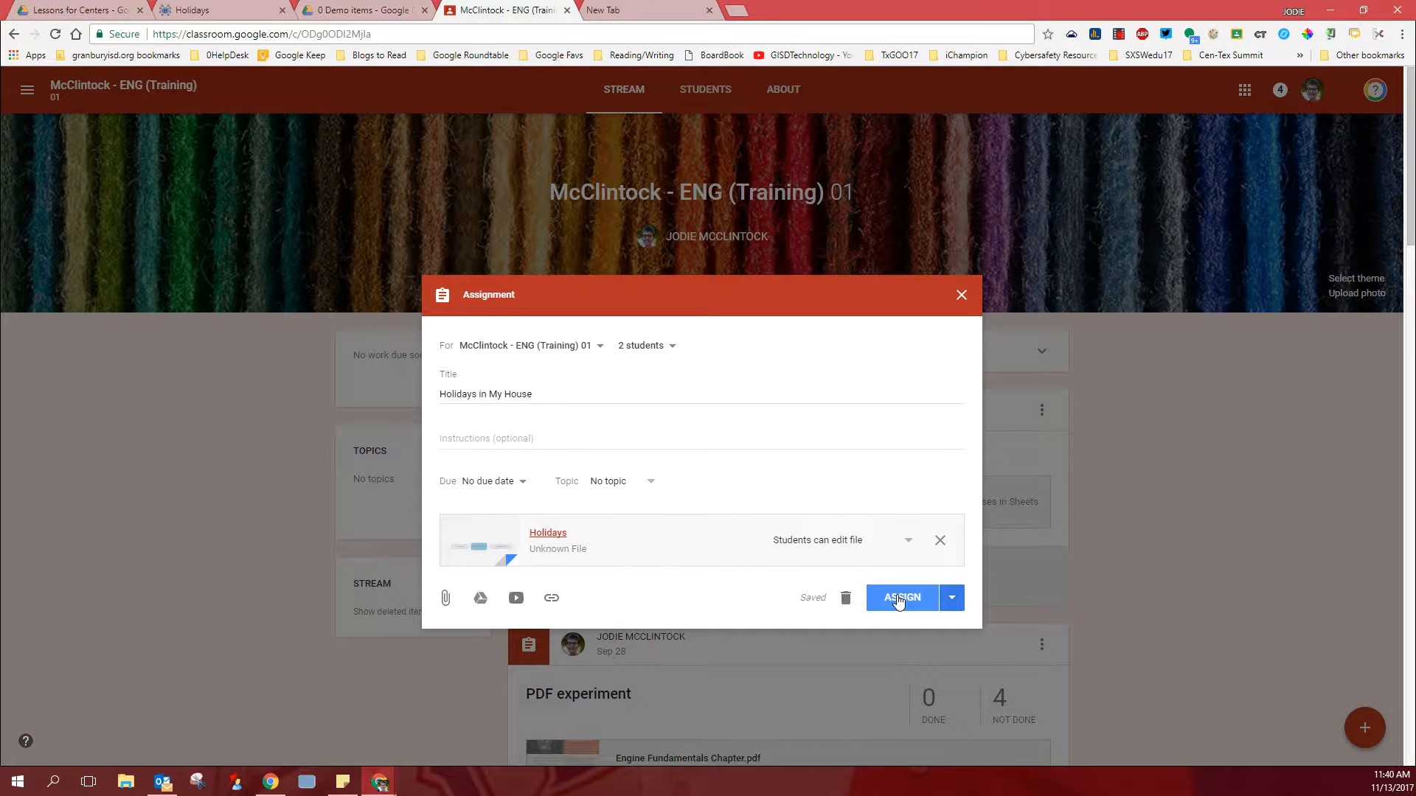
# - Assign Holidays in My House to the chosen students and open the Holidays attachment in its stream post
pyautogui.click(953, 600)
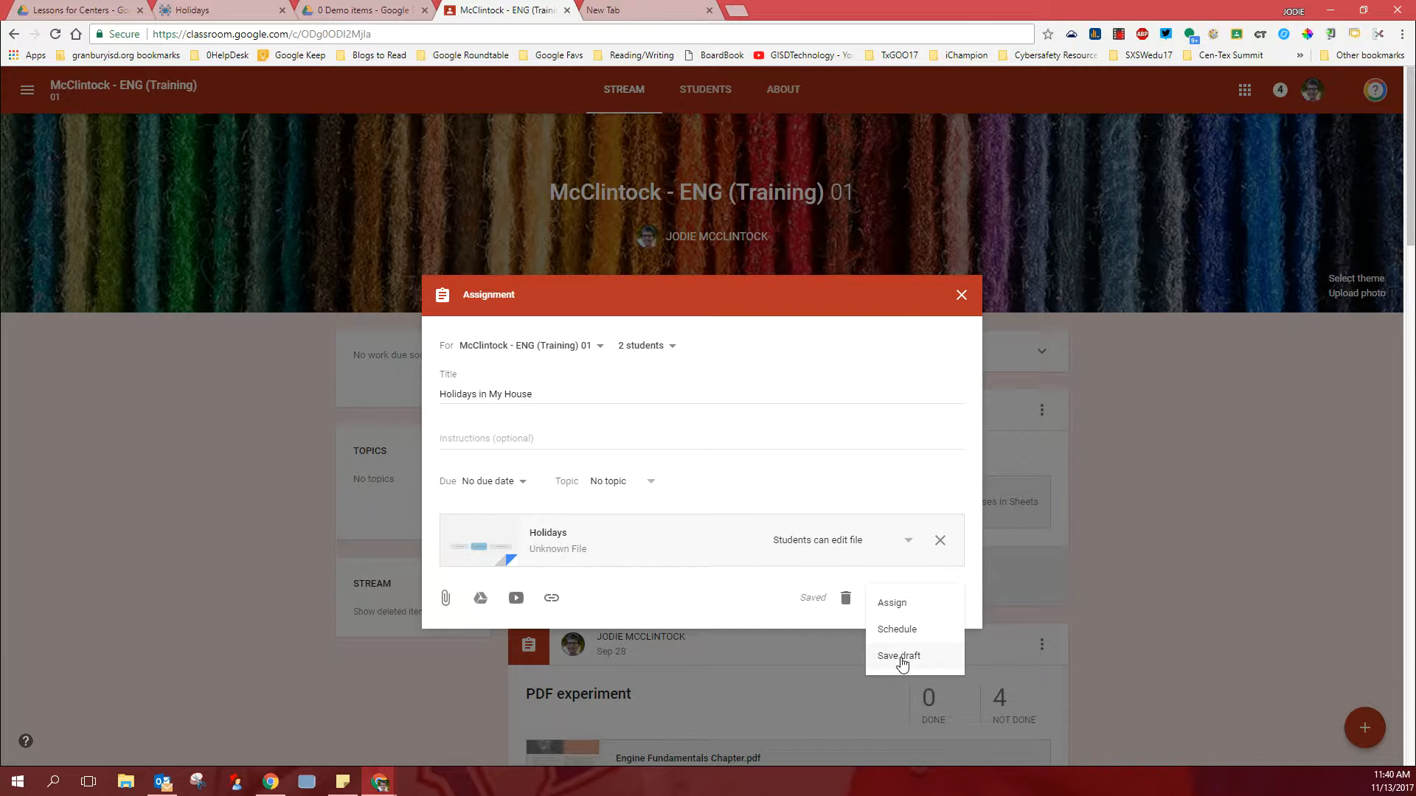
pyautogui.click(894, 603)
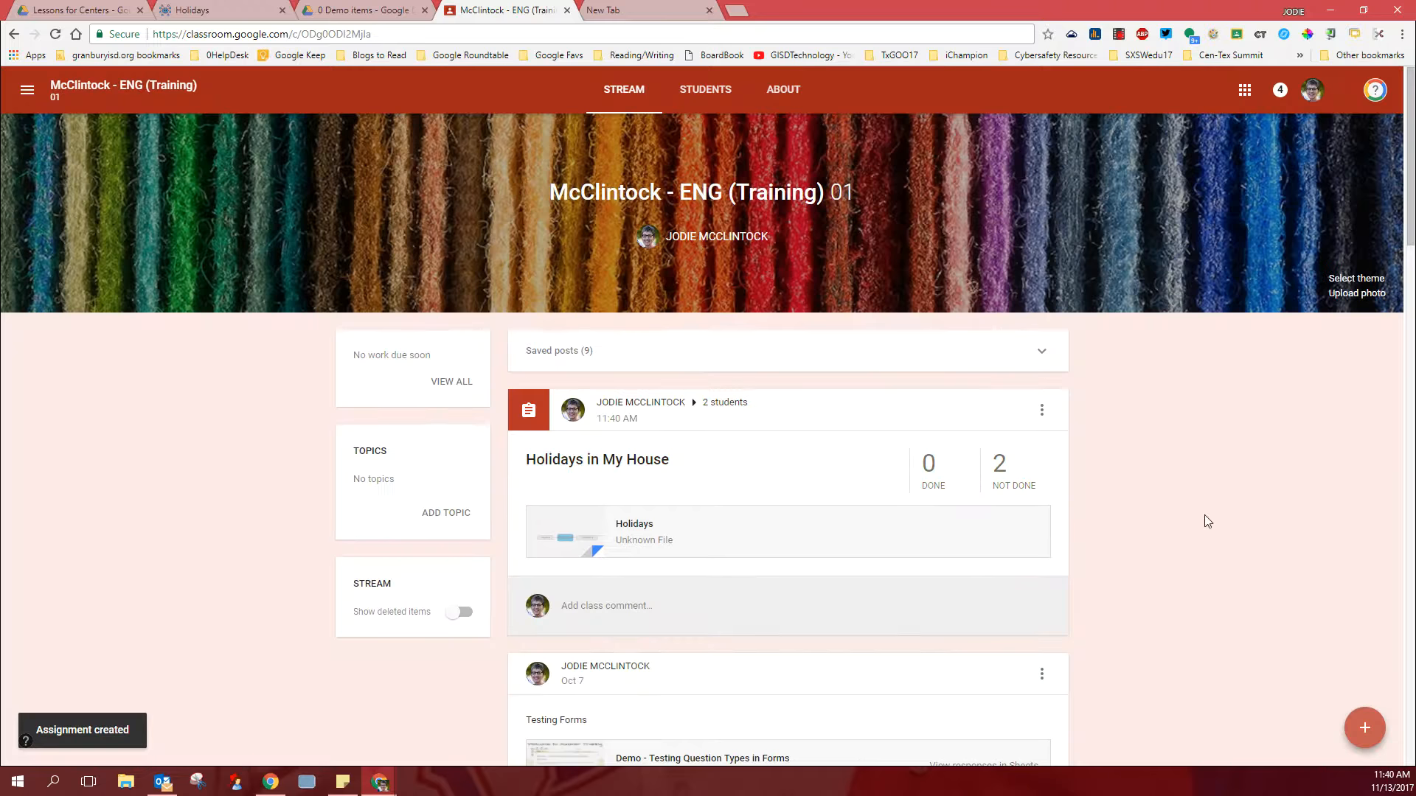
pyautogui.click(638, 531)
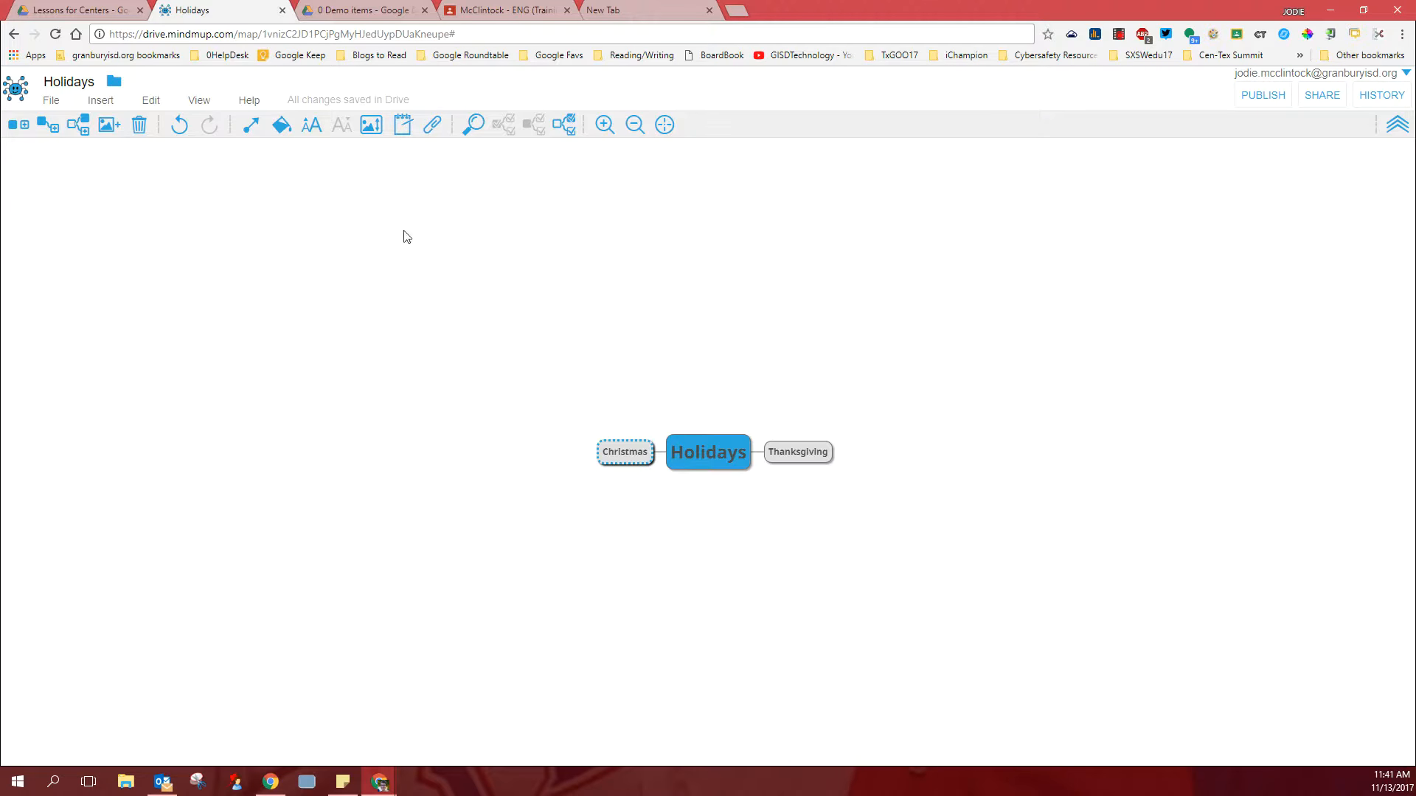
# - Back in the MindMup map, show the storyboard sidebar and add the Christmas and Thanksgiving nodes as scenes
pyautogui.click(195, 108)
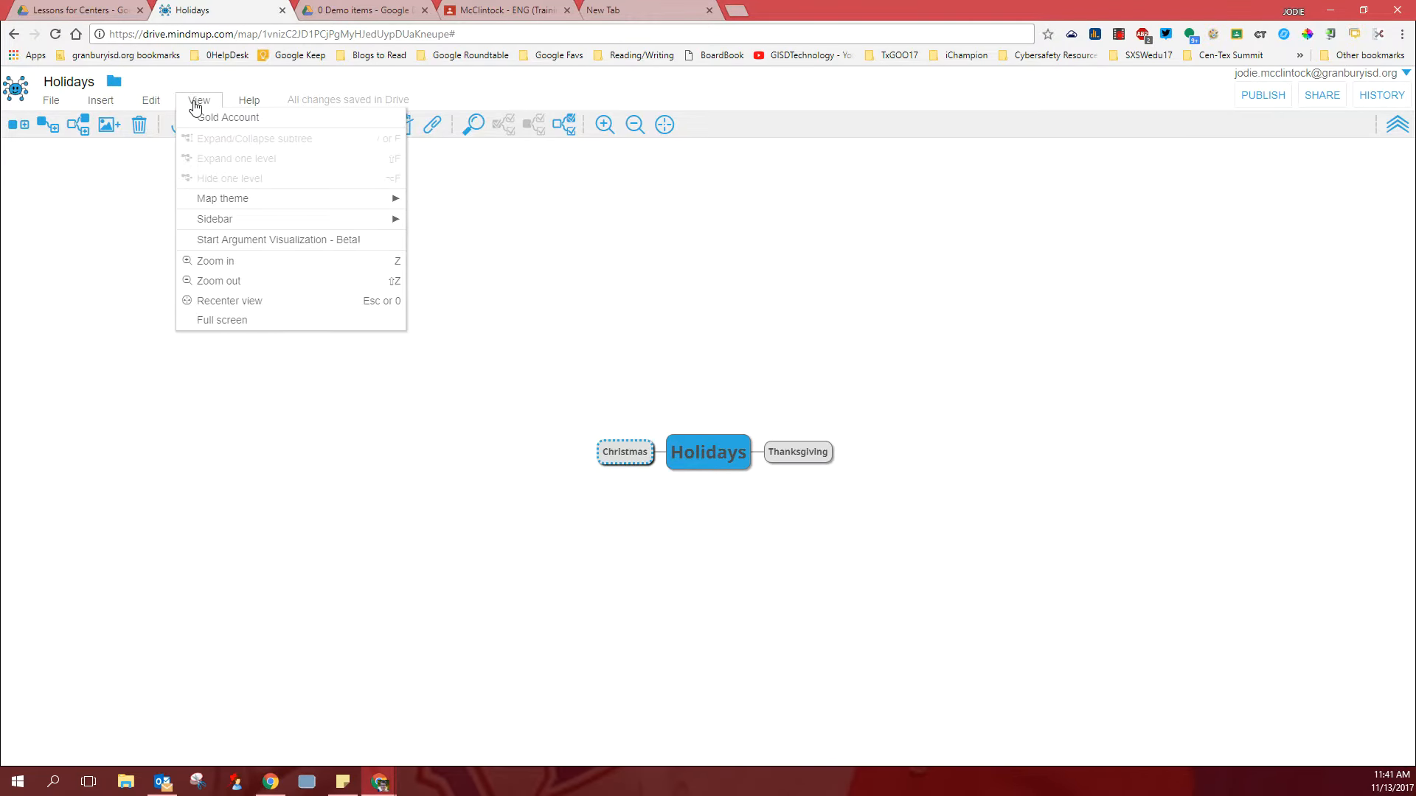
pyautogui.moveTo(246, 203)
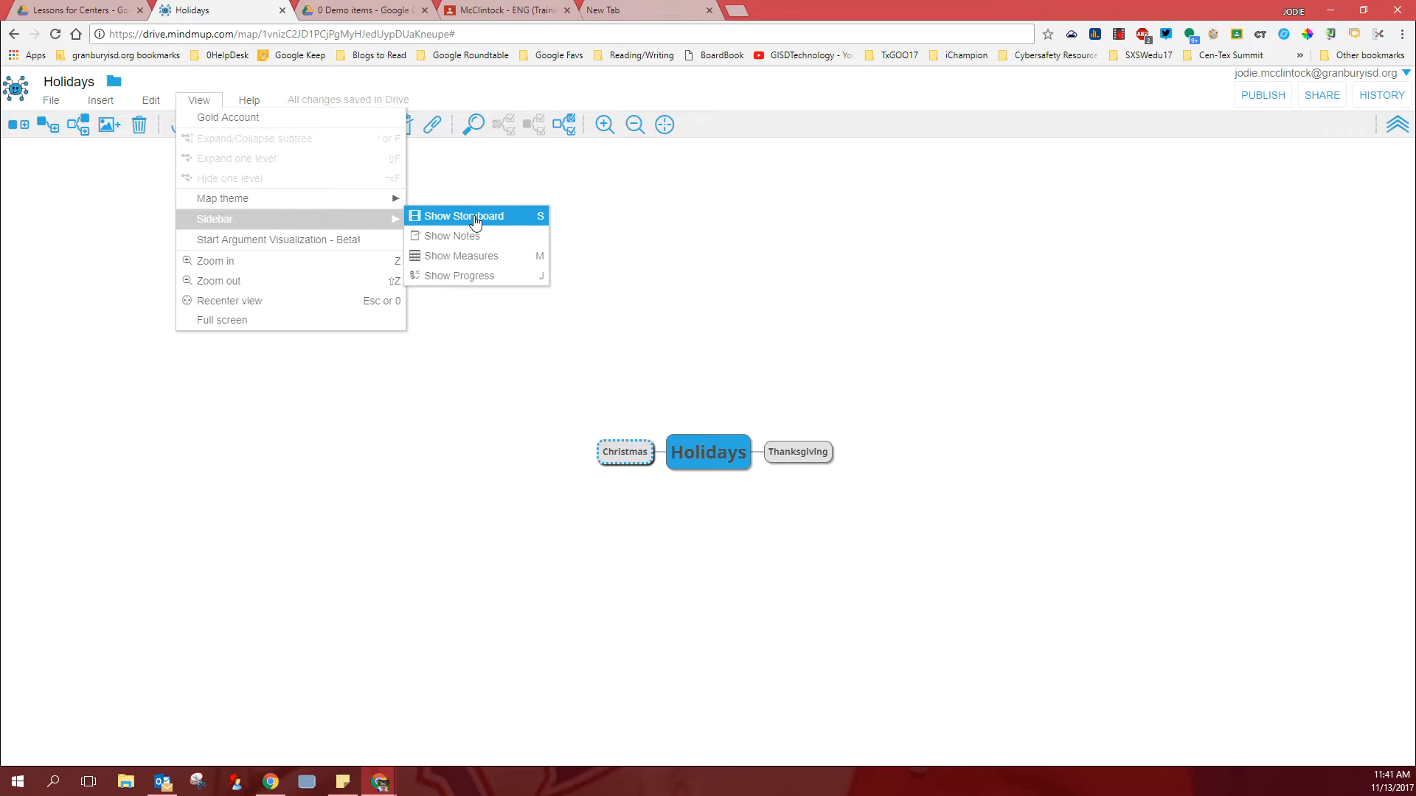
pyautogui.click(475, 217)
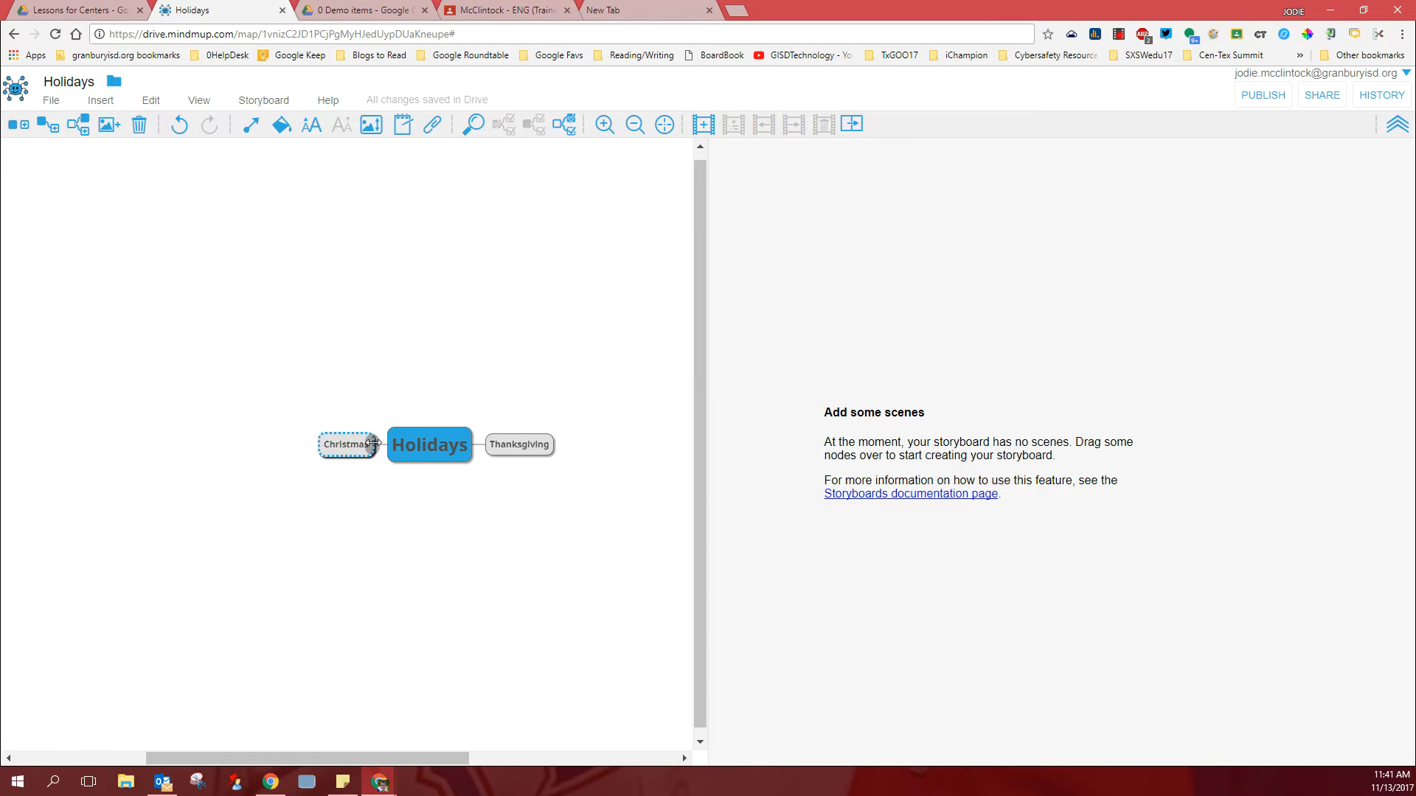
pyautogui.moveTo(348, 451); pyautogui.dragTo(846, 337)
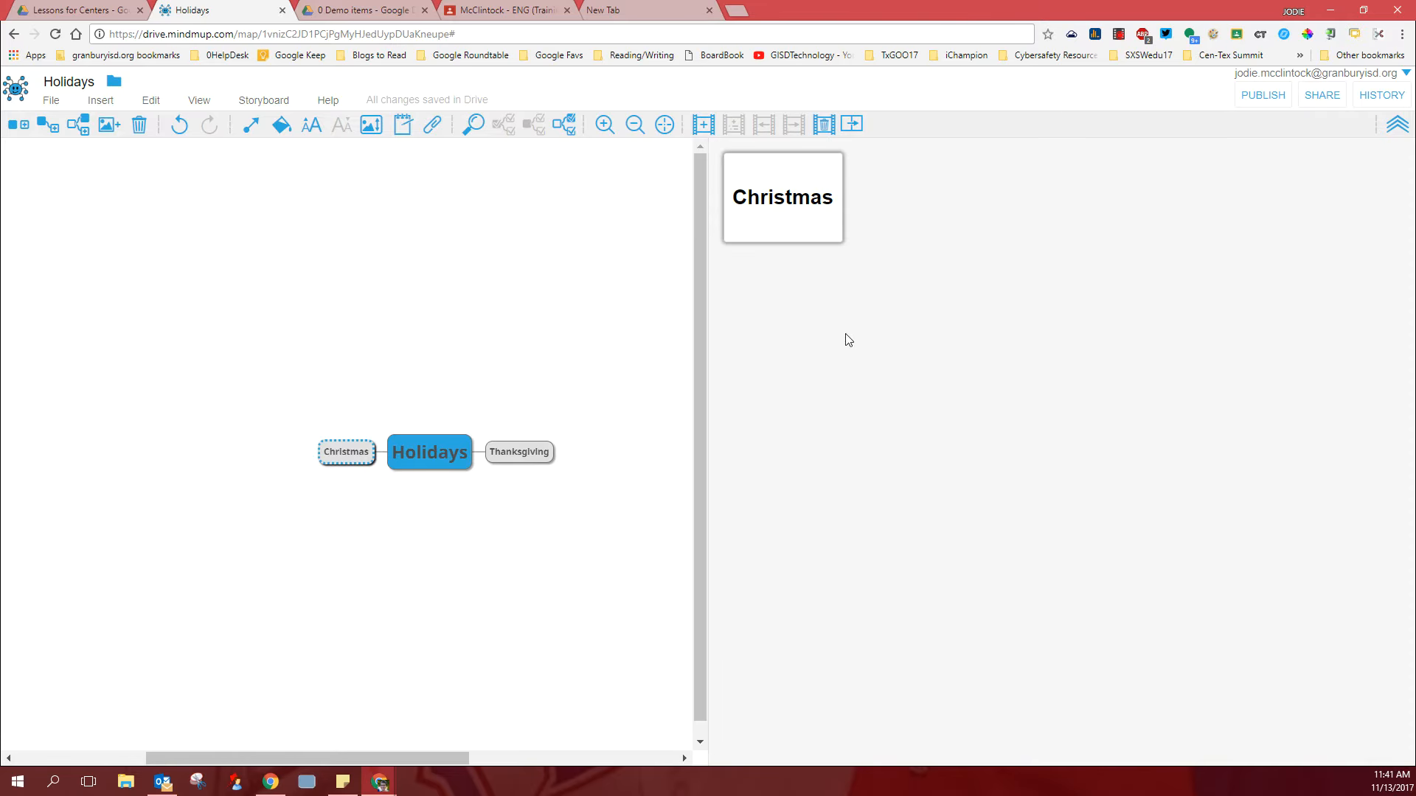
pyautogui.moveTo(519, 452); pyautogui.dragTo(933, 202)
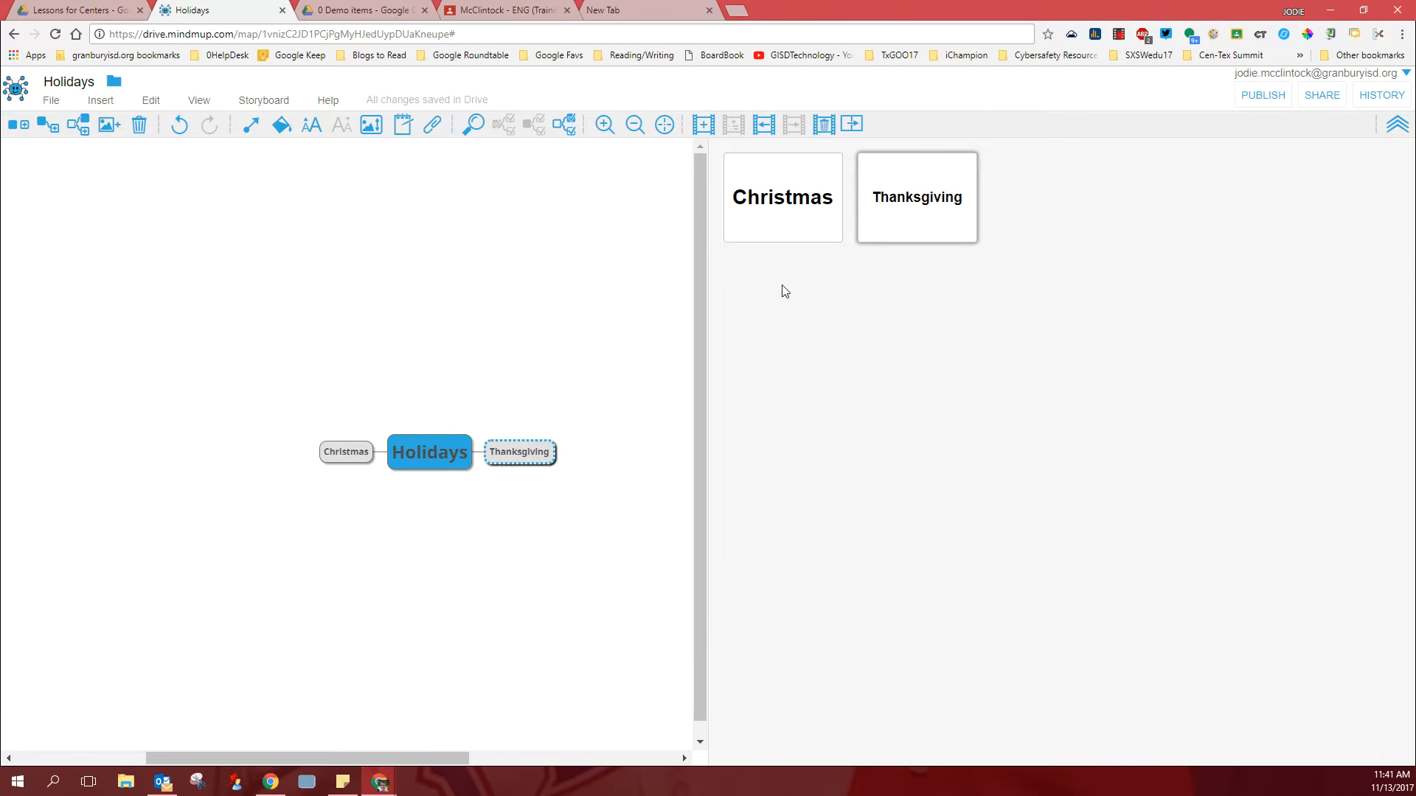